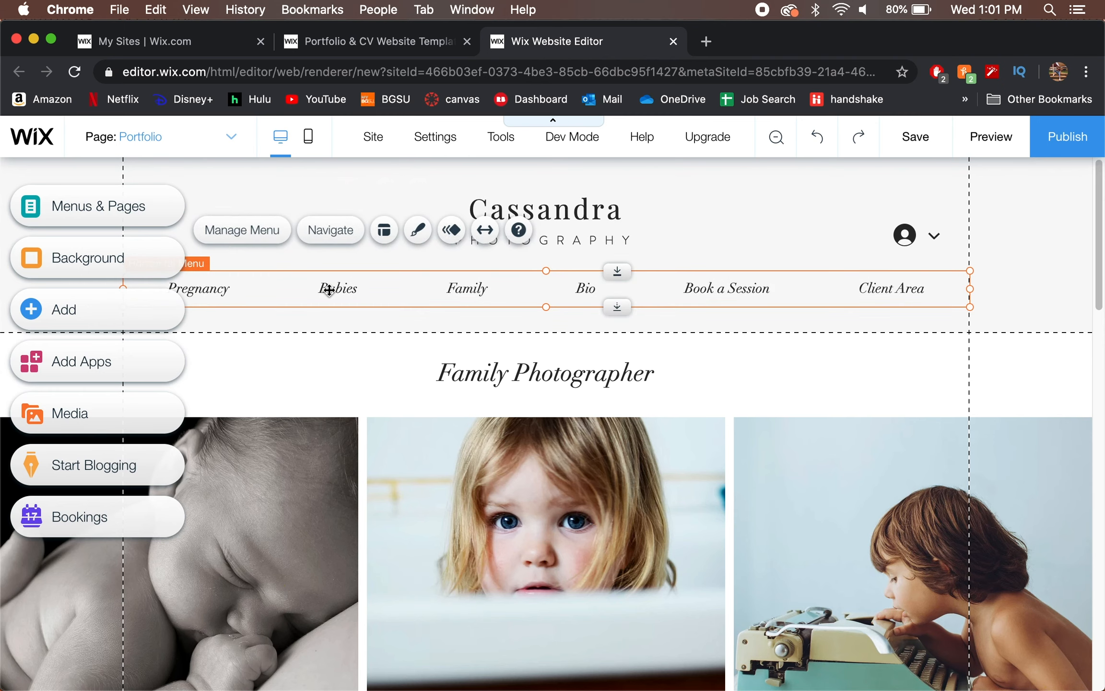
pyautogui.click(329, 290)
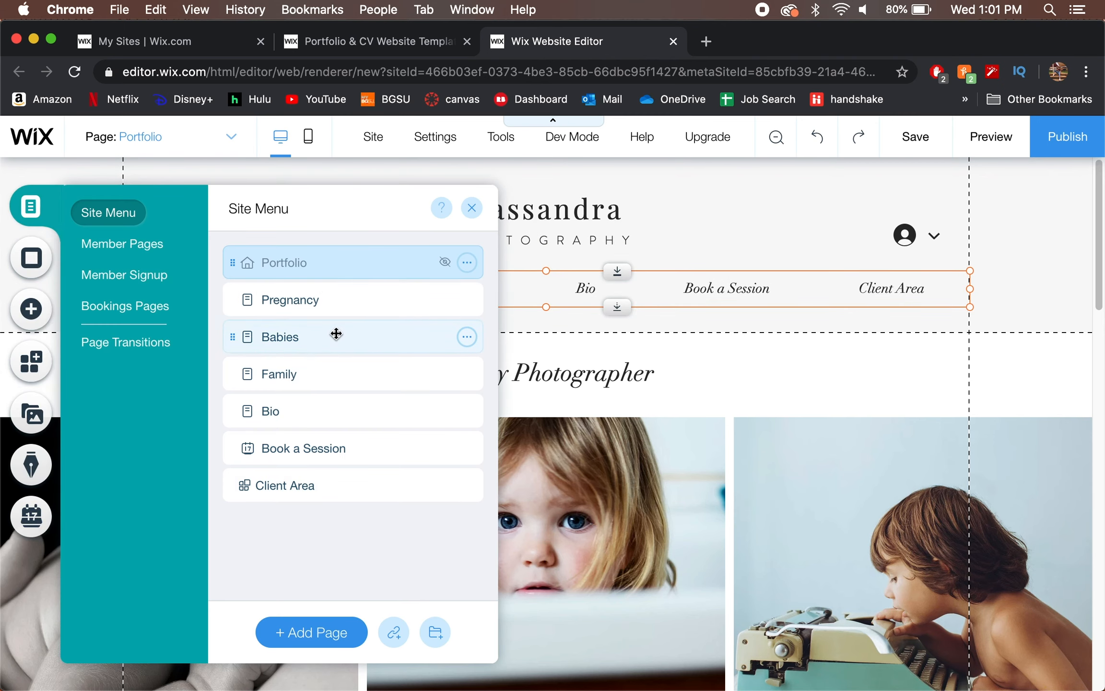
pyautogui.click(691, 245)
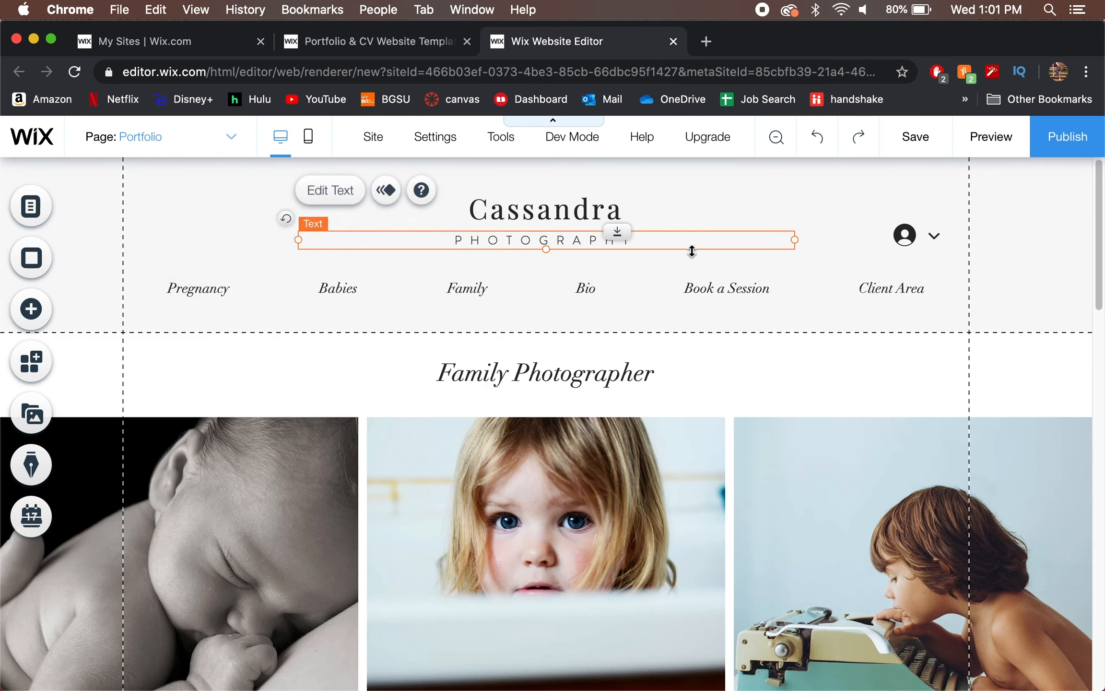
pyautogui.click(536, 284)
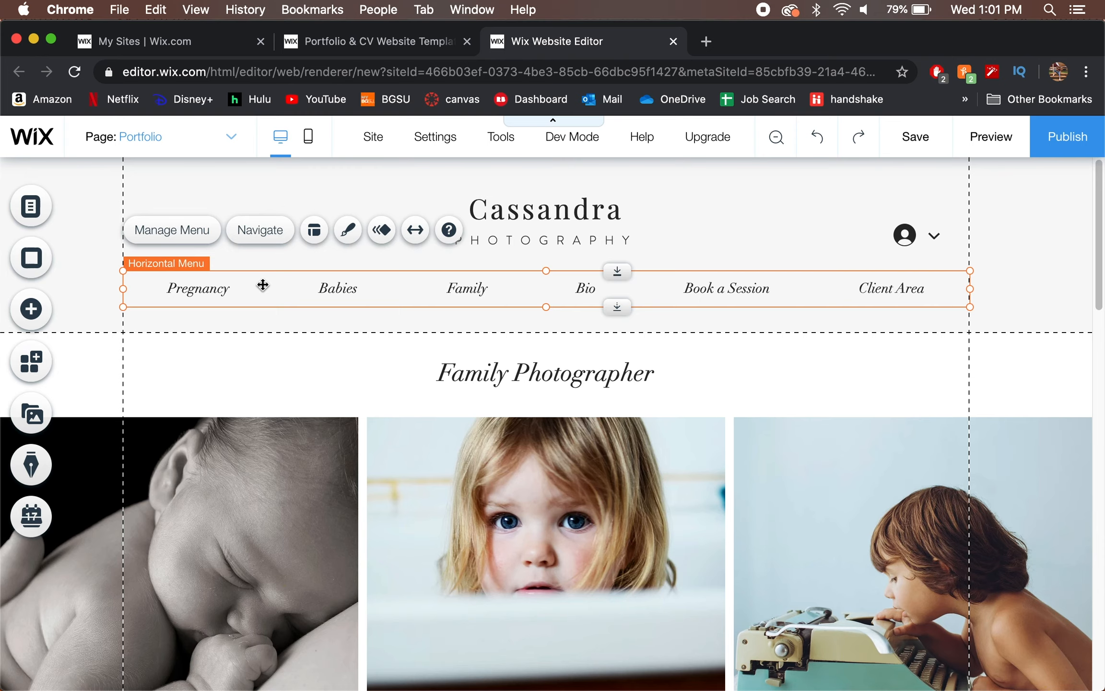
# - Delete the Pregnancy page from the site menu and confirm the deletion
pyautogui.doubleClick(306, 296)
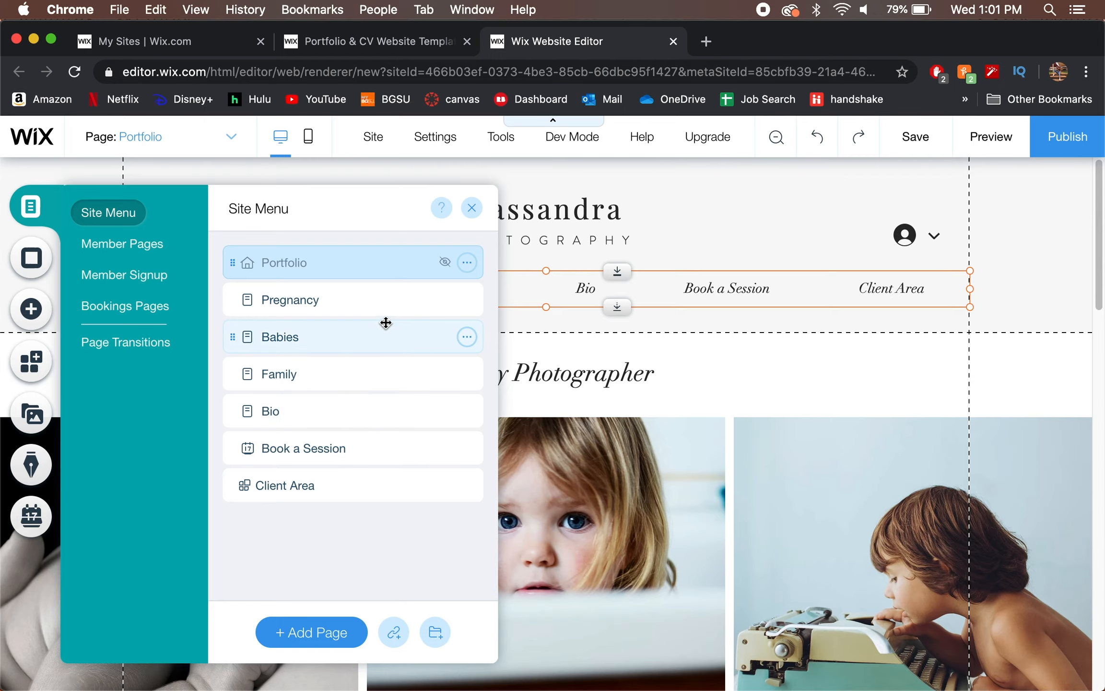
pyautogui.click(375, 295)
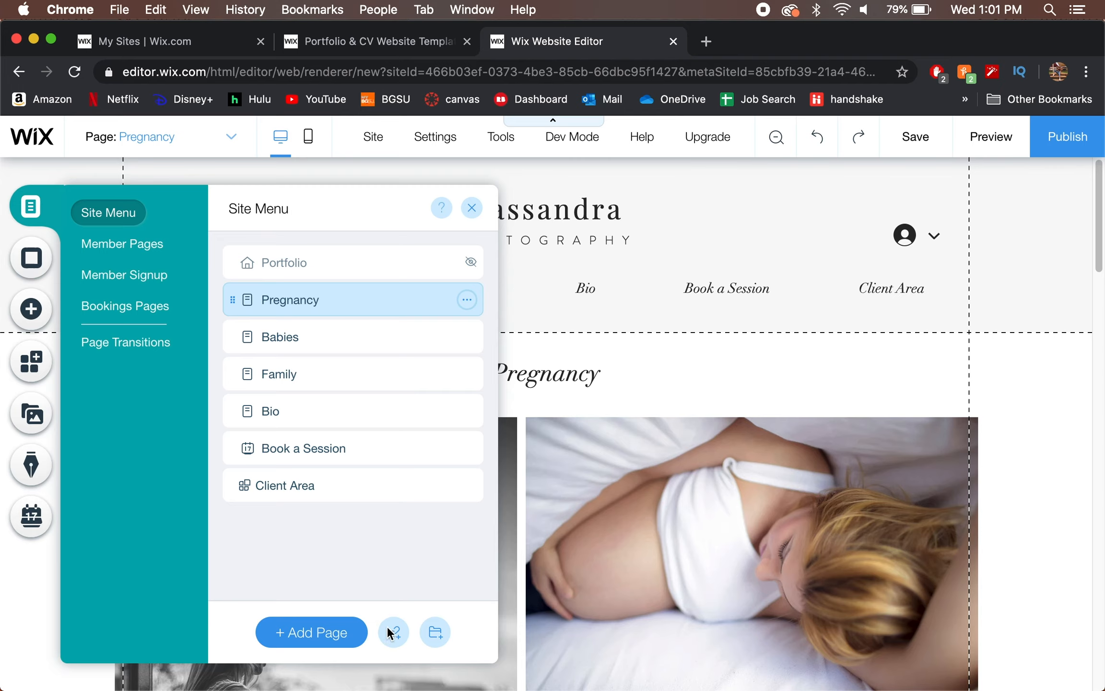
pyautogui.click(468, 300)
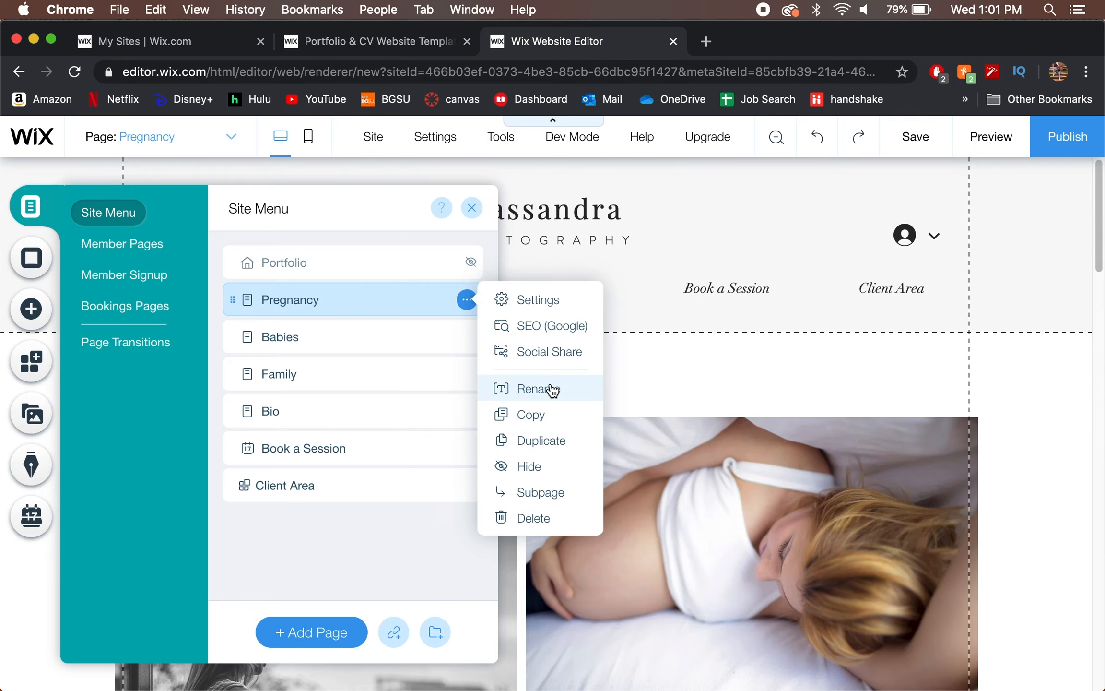
pyautogui.click(535, 518)
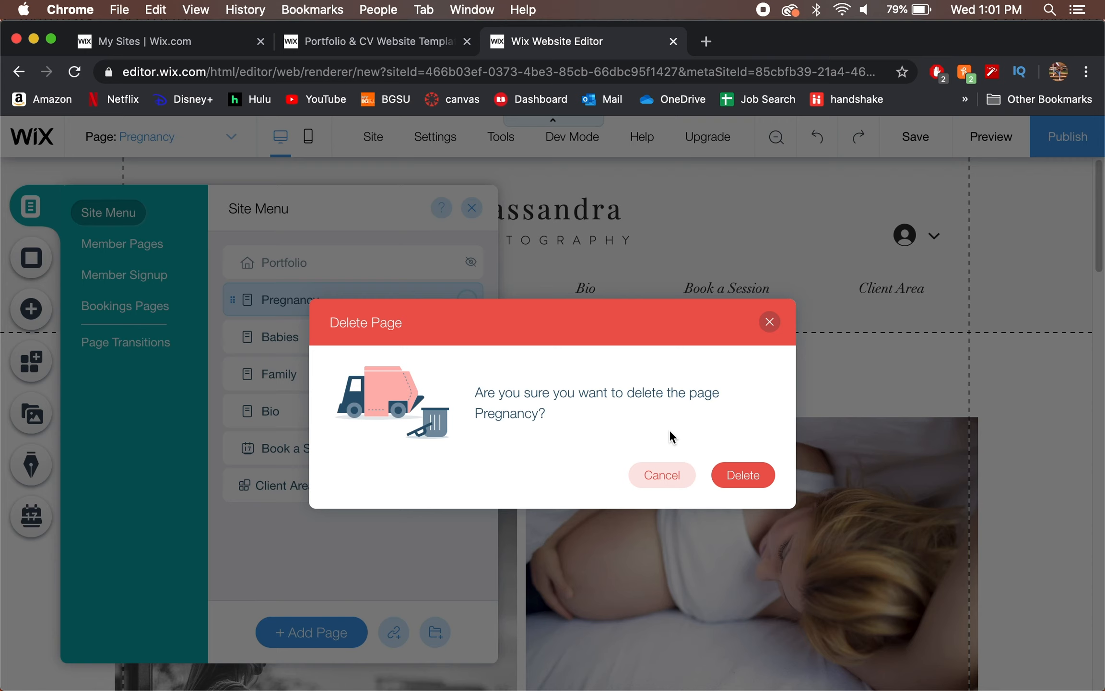
pyautogui.click(734, 474)
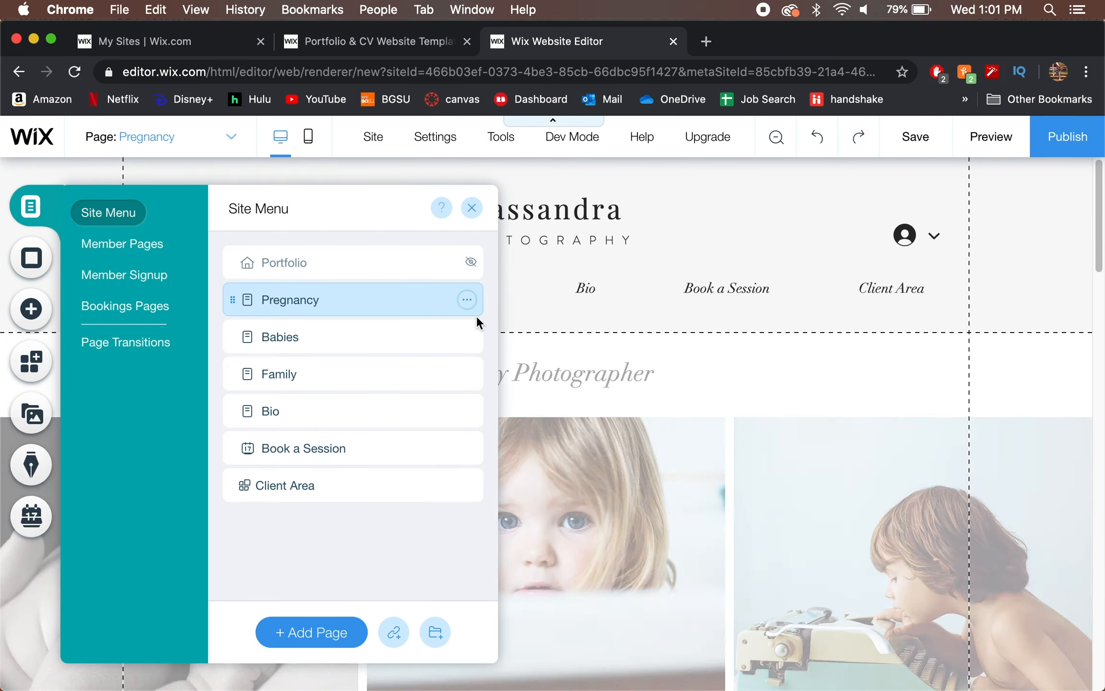
# - Delete the Babies page from the site menu and confirm the deletion
pyautogui.click(467, 299)
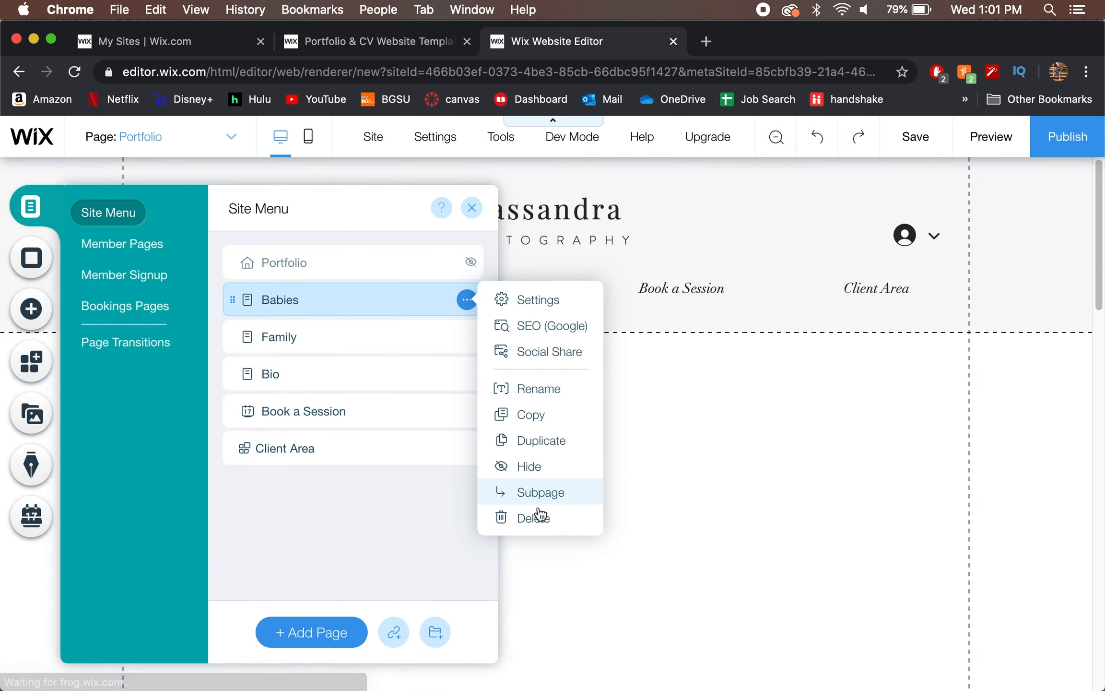
pyautogui.click(533, 518)
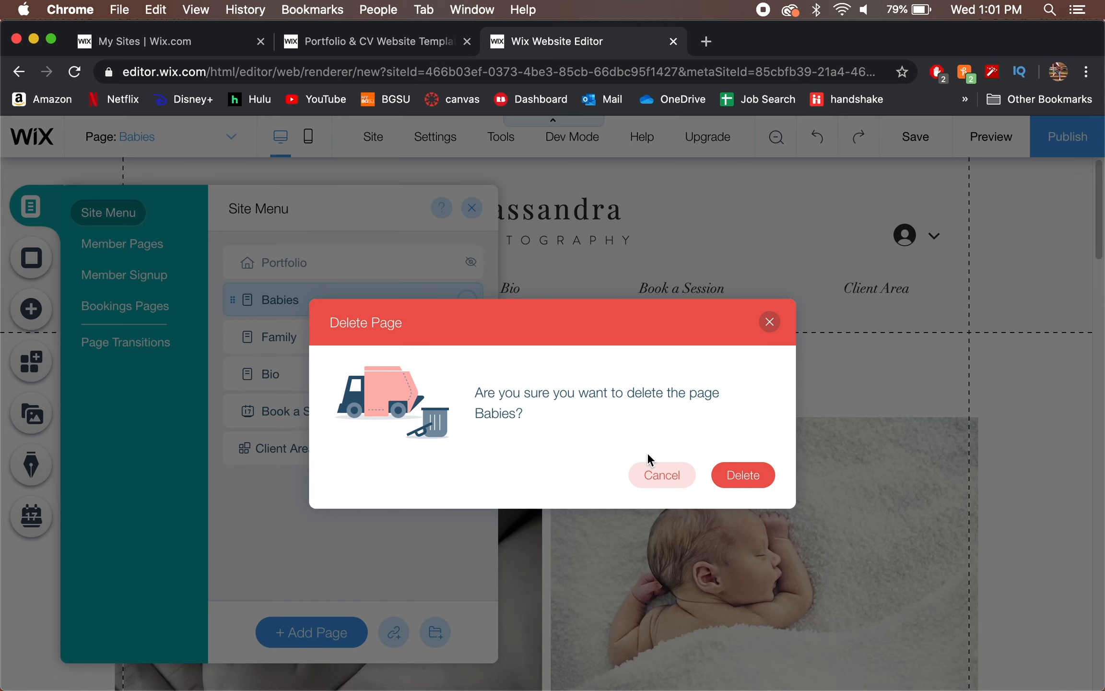
pyautogui.click(746, 473)
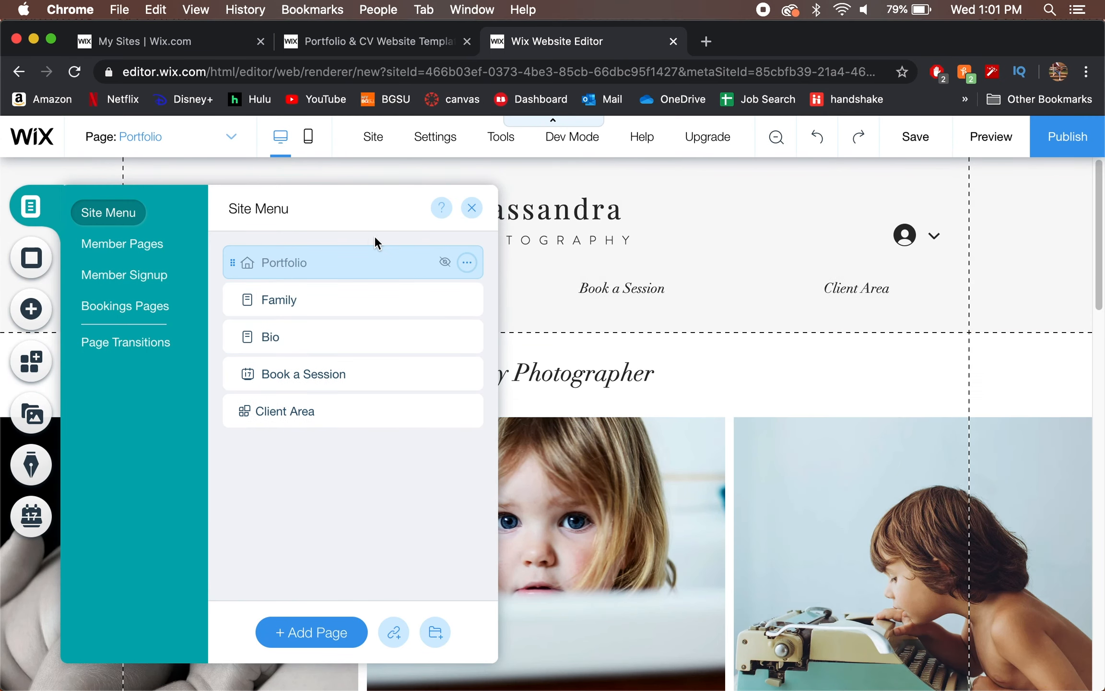
# - Replace the "Family Photographer" heading text above the gallery with "Welcome"
pyautogui.click(759, 368)
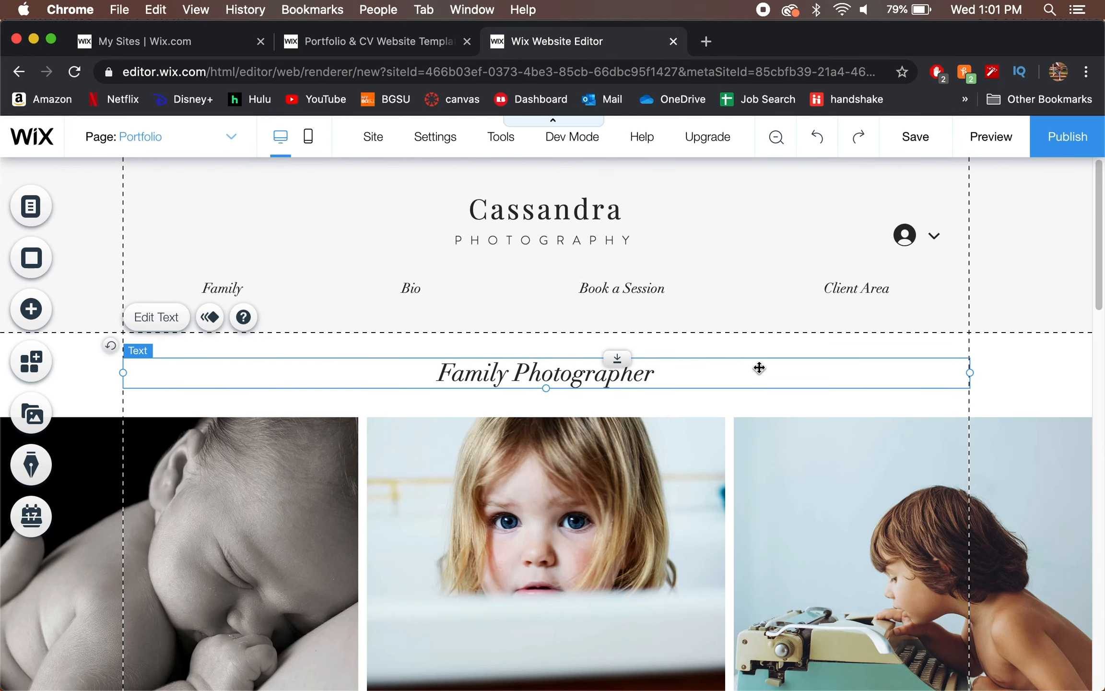
pyautogui.doubleClick(552, 381)
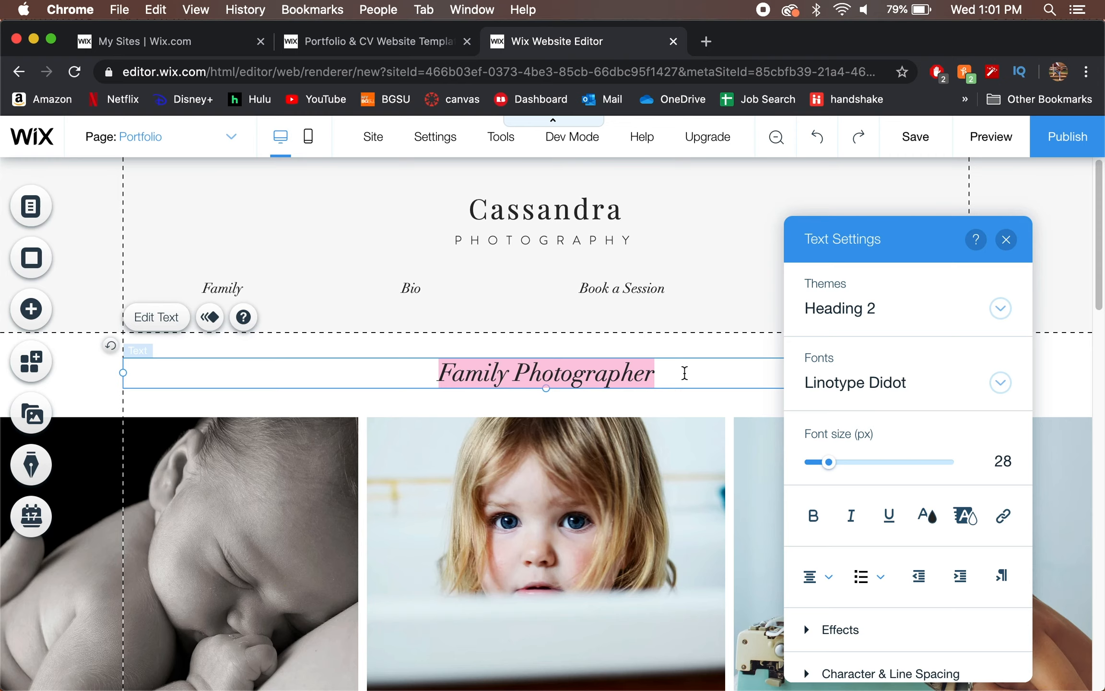
pyautogui.write('Welcome')
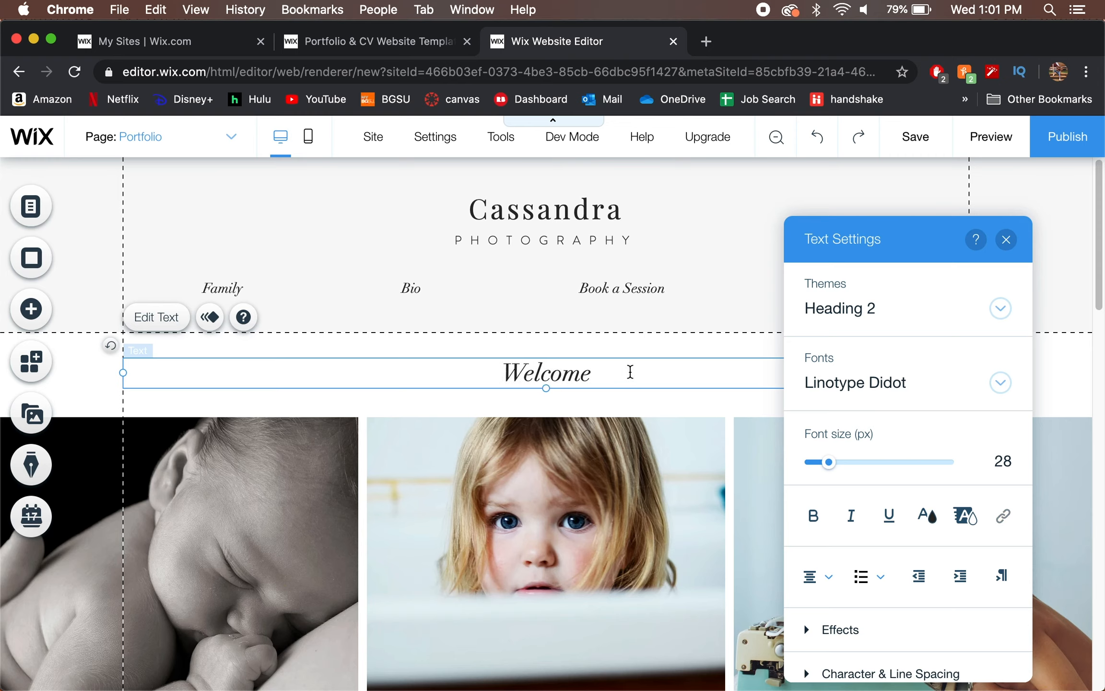
# - Set the Welcome heading's font to Marzo and its size to 37 px
pyautogui.moveTo(629, 372); pyautogui.dragTo(489, 372)
pyautogui.click(975, 390)
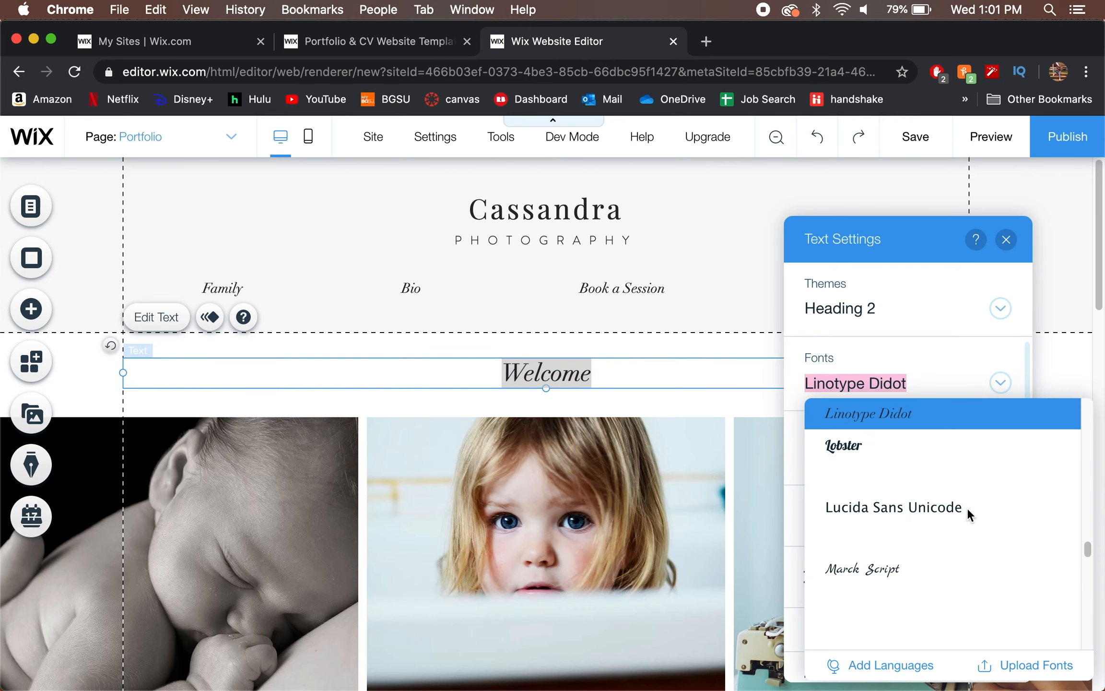
pyautogui.click(877, 608)
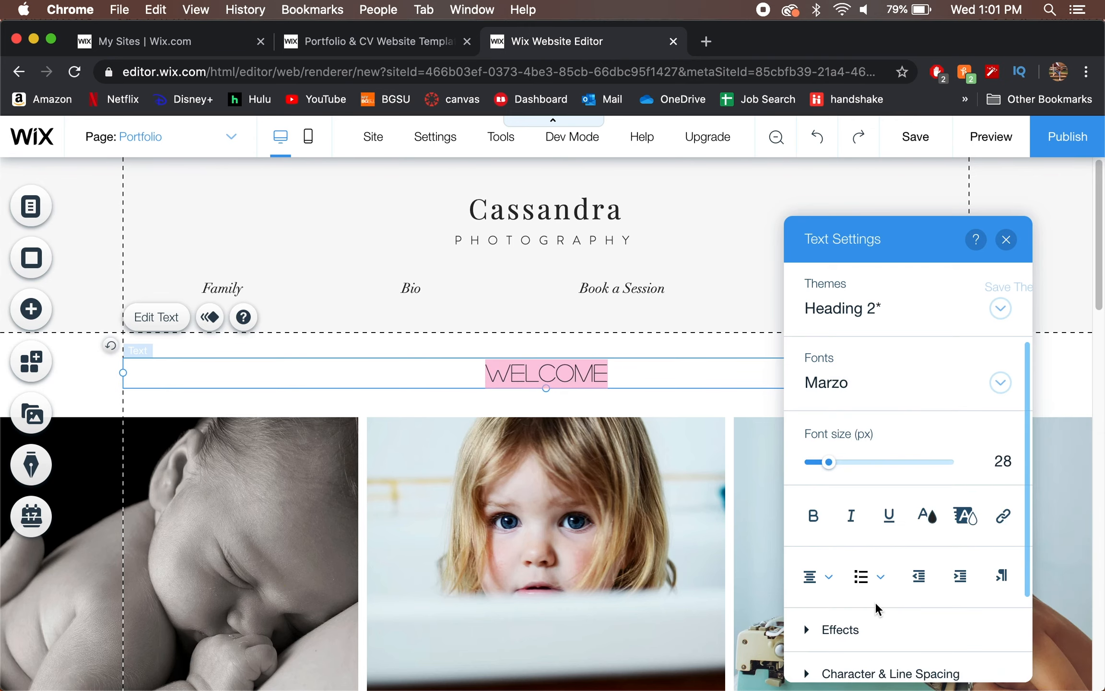
pyautogui.moveTo(825, 462); pyautogui.dragTo(838, 461)
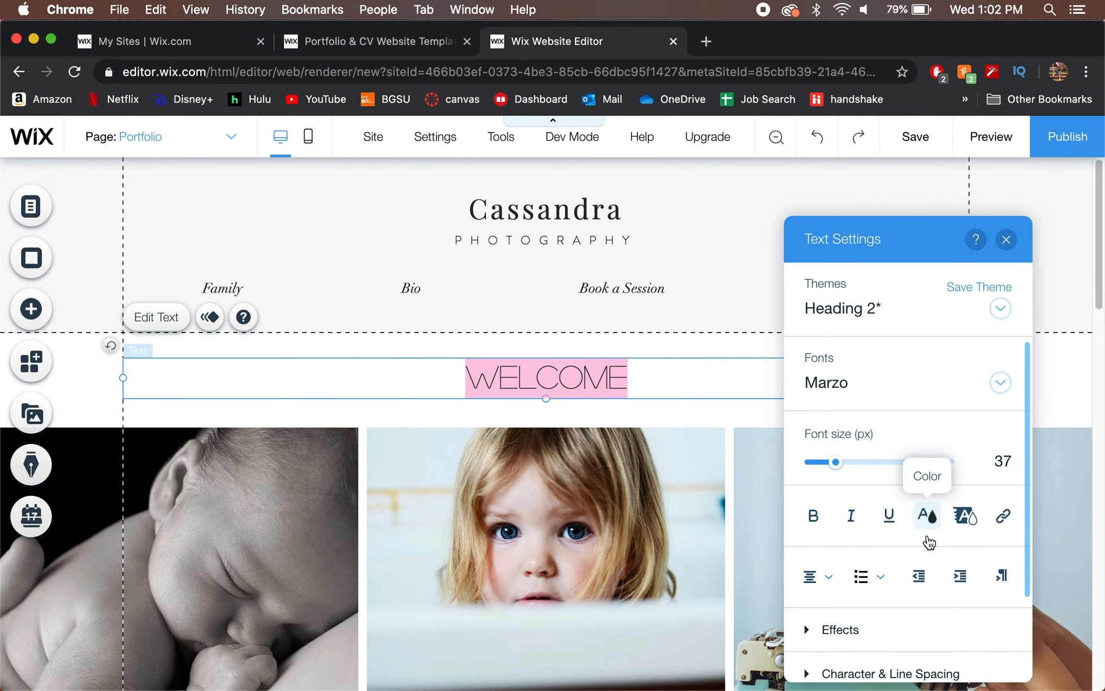
pyautogui.click(1004, 237)
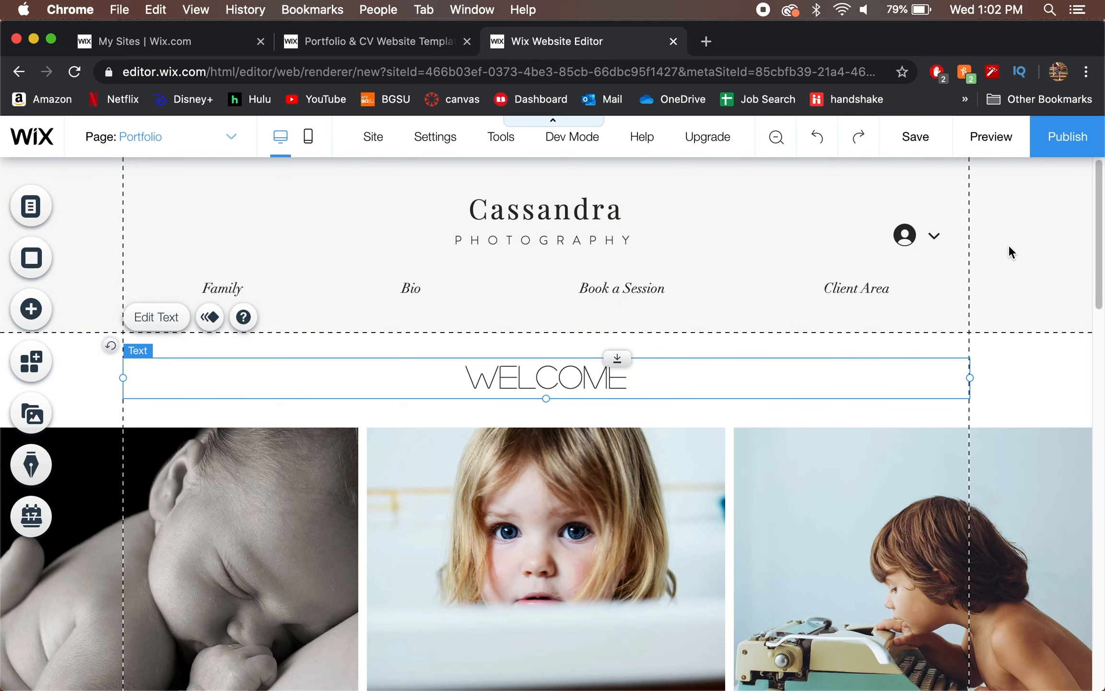
# - Remove the existing sample photos from the gallery below the Welcome heading
pyautogui.click(714, 342)
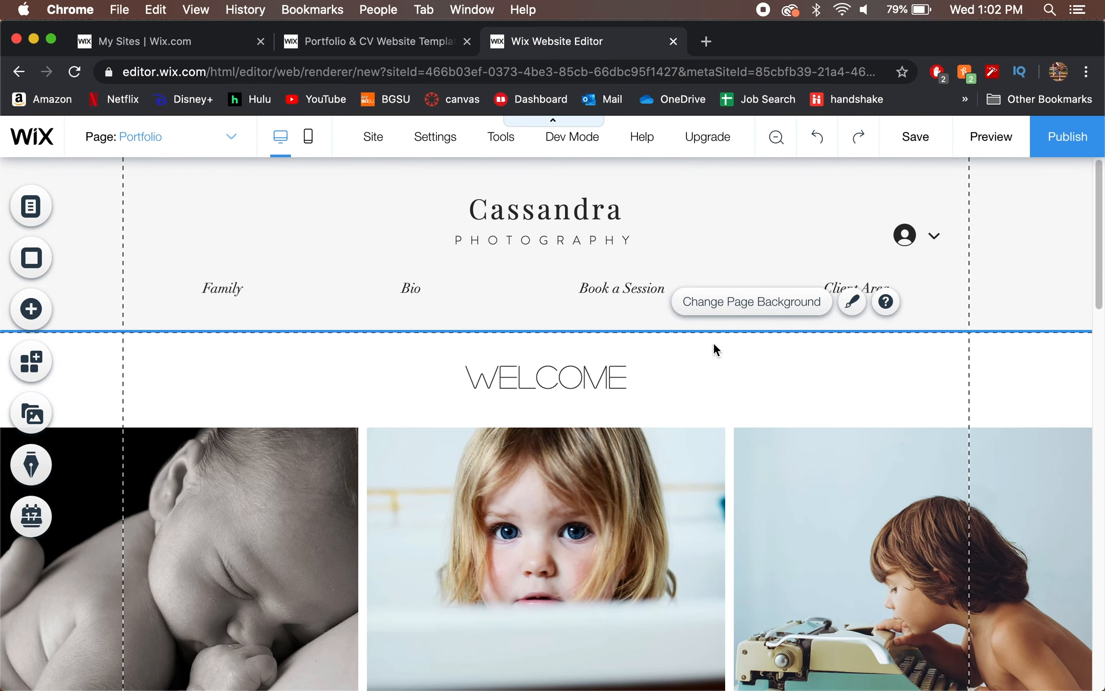
pyautogui.scroll(-10, 715, 339)
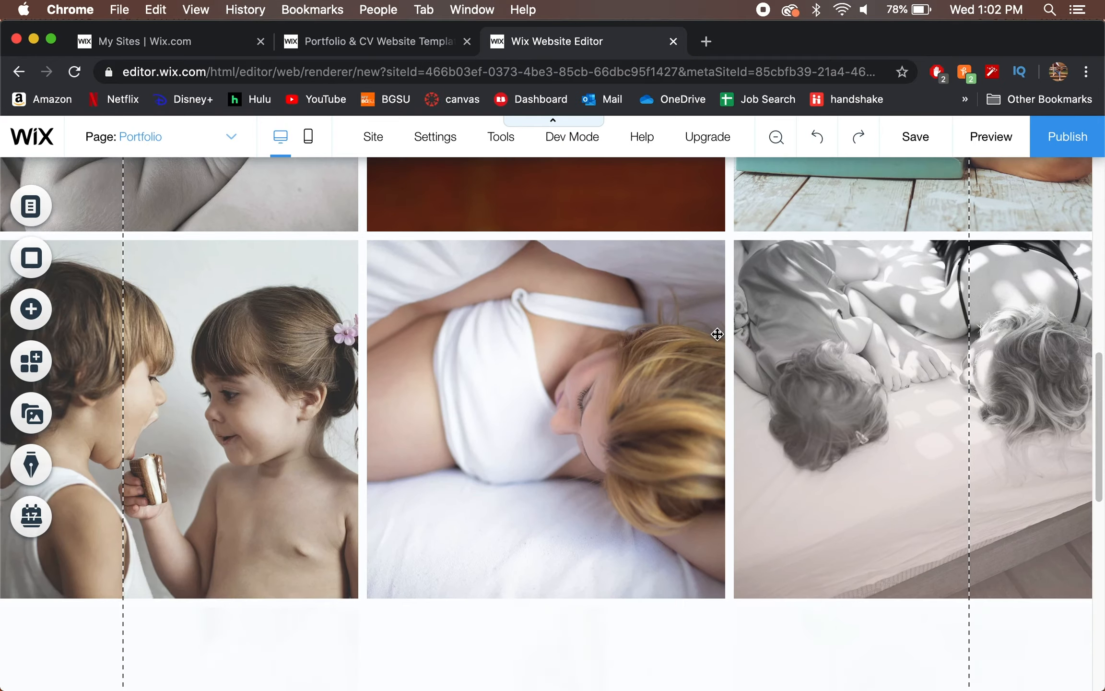
pyautogui.scroll(10, 715, 331)
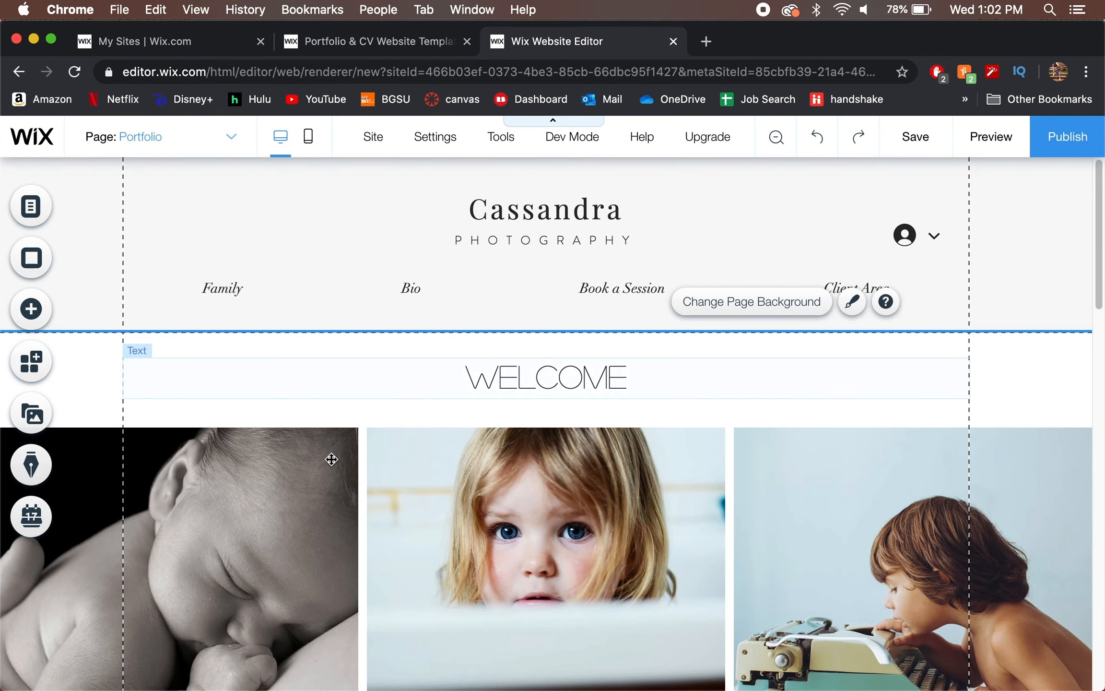
pyautogui.click(482, 505)
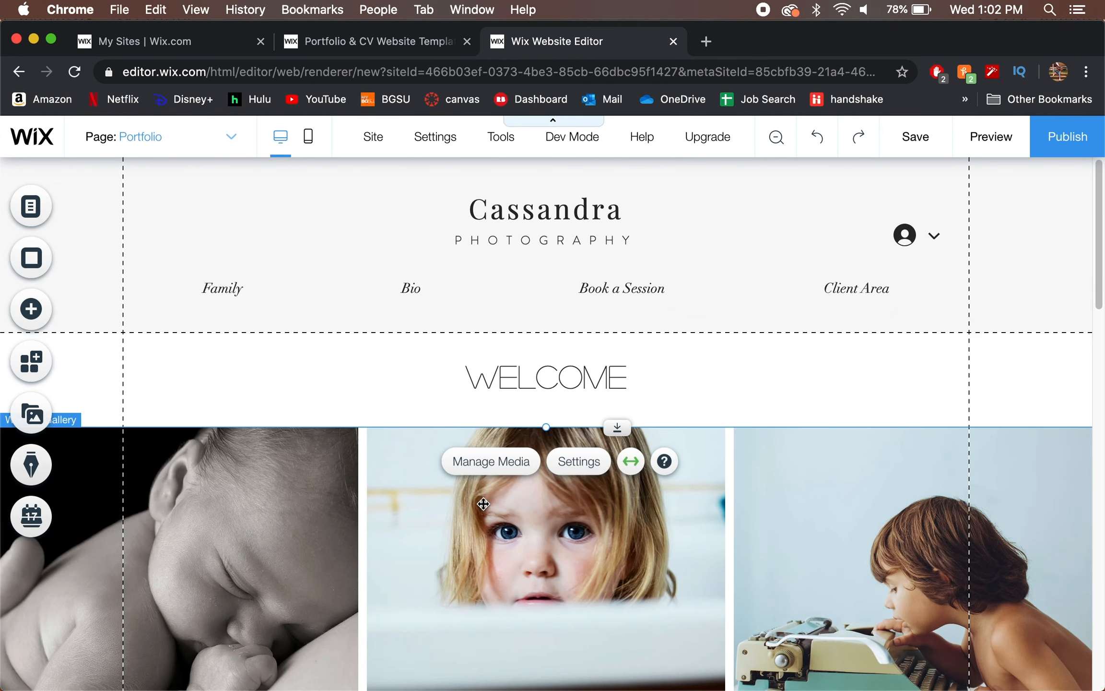
pyautogui.click(503, 472)
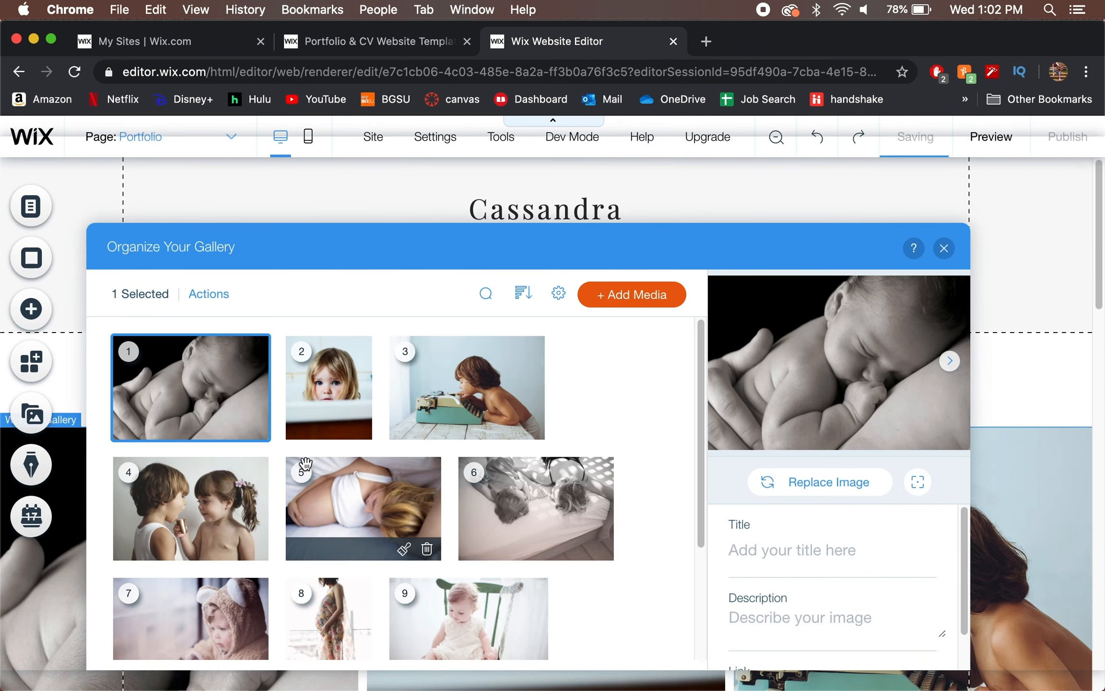
pyautogui.scroll(-3, 306, 464)
pyautogui.scroll(3, 306, 464)
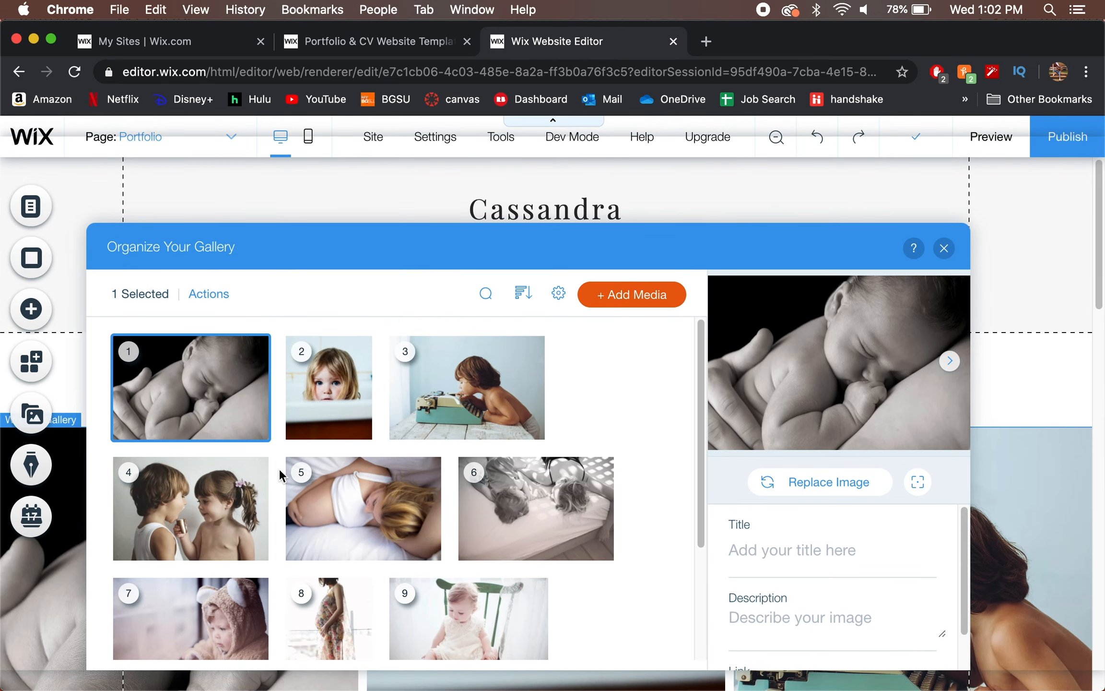
pyautogui.moveTo(260, 434)
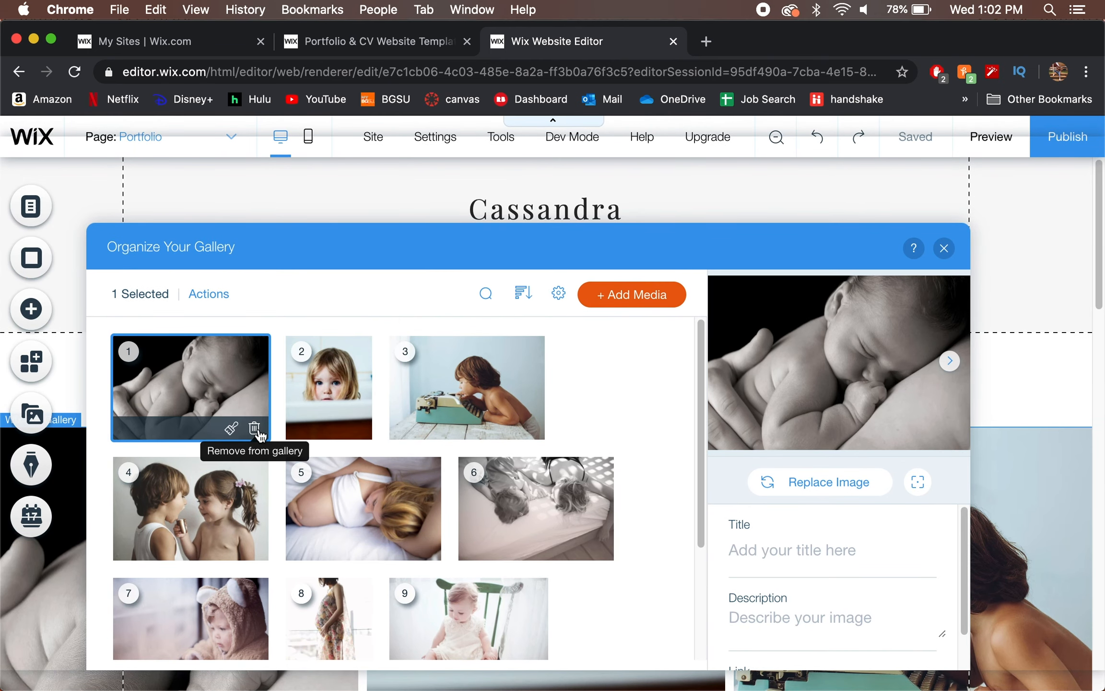
pyautogui.click(255, 429)
# - Start adding media to the gallery with Media from Wix as the image source
pyautogui.click(619, 295)
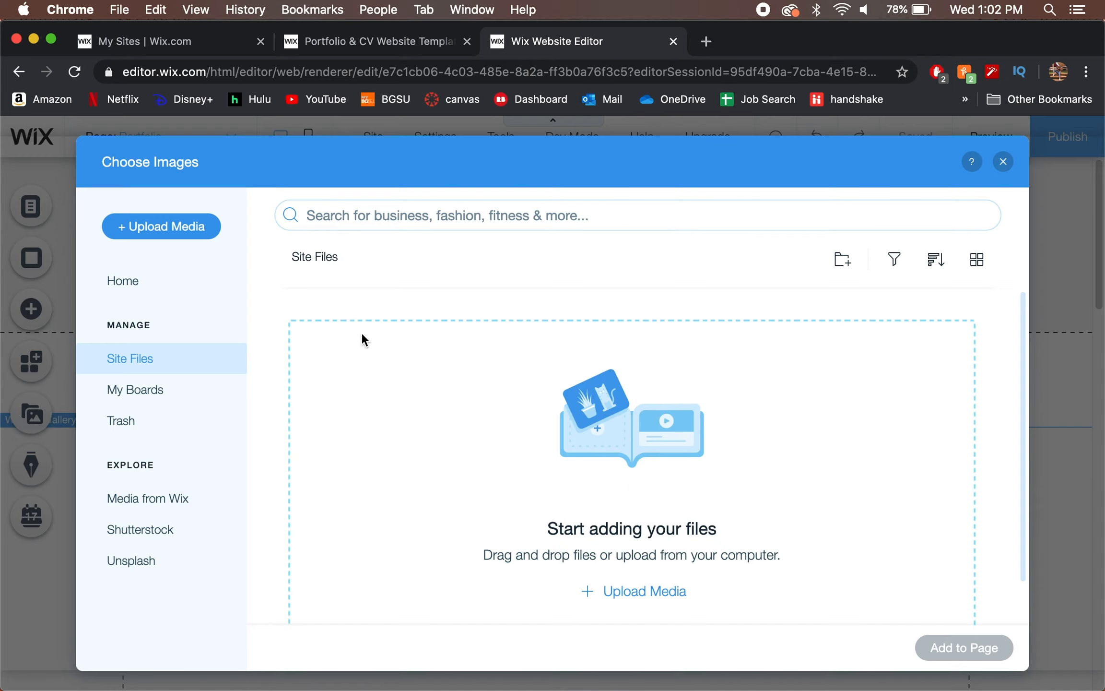
pyautogui.scroll(-2, 407, 524)
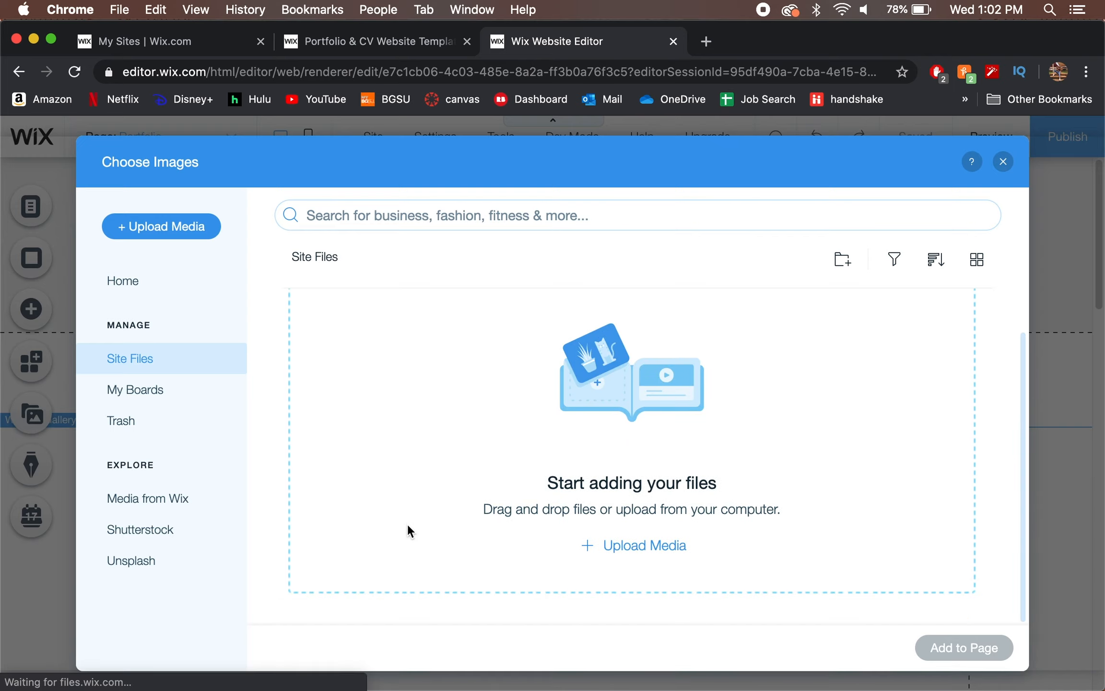
pyautogui.click(147, 498)
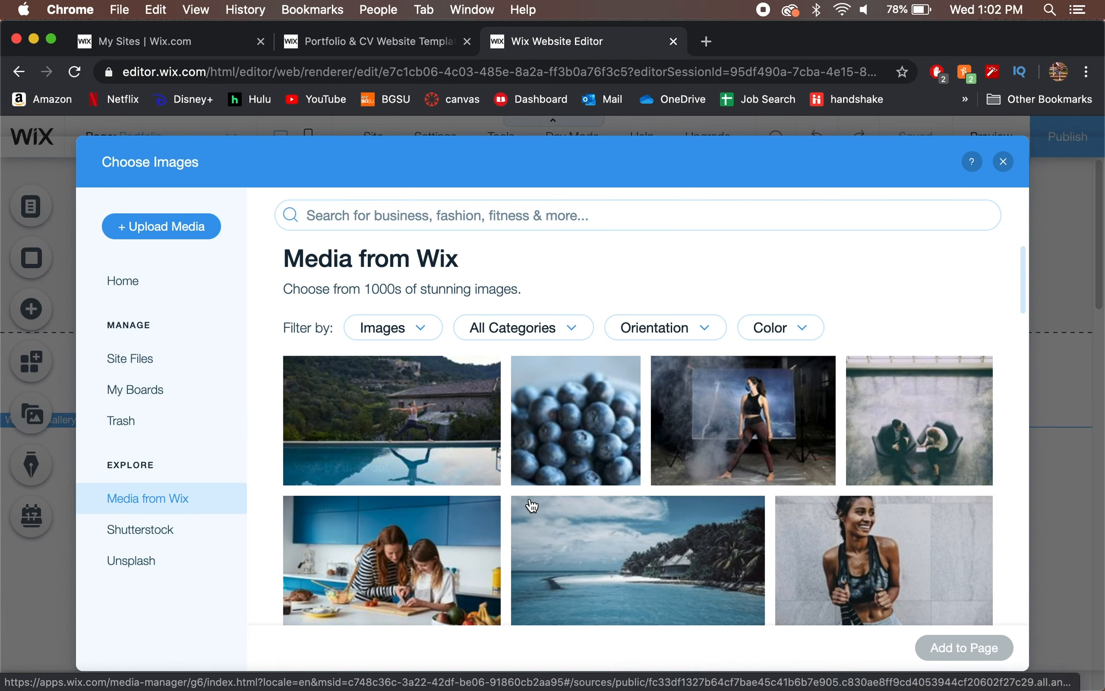
# - Add the yellow roses, dried oranges, graphic chart, bowl of oranges and tree-on-cliff images from Media from Wix to the gallery
pyautogui.scroll(-10, 530, 506)
pyautogui.scroll(10, 530, 506)
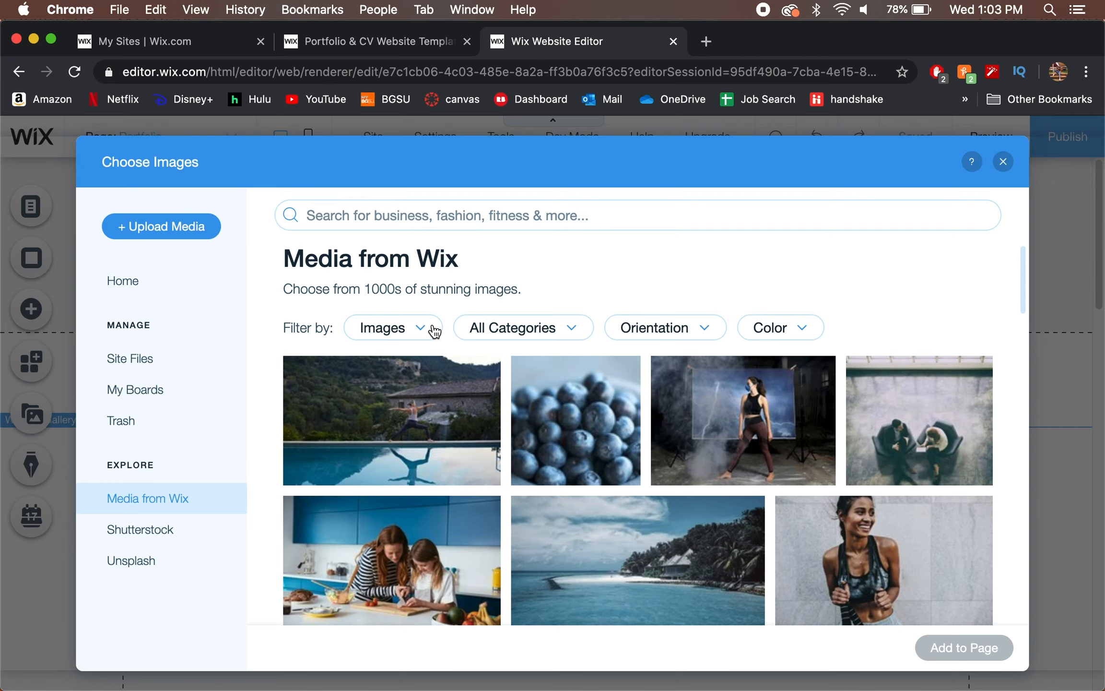
pyautogui.scroll(-6, 534, 280)
pyautogui.scroll(-8, 721, 464)
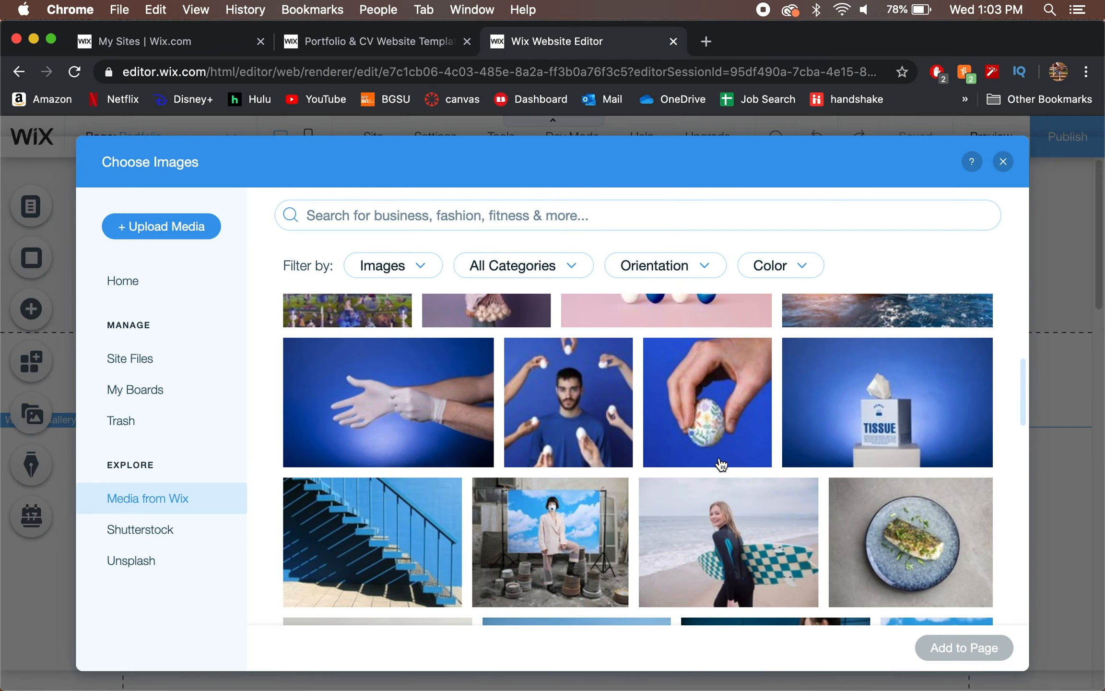
pyautogui.scroll(-10, 721, 465)
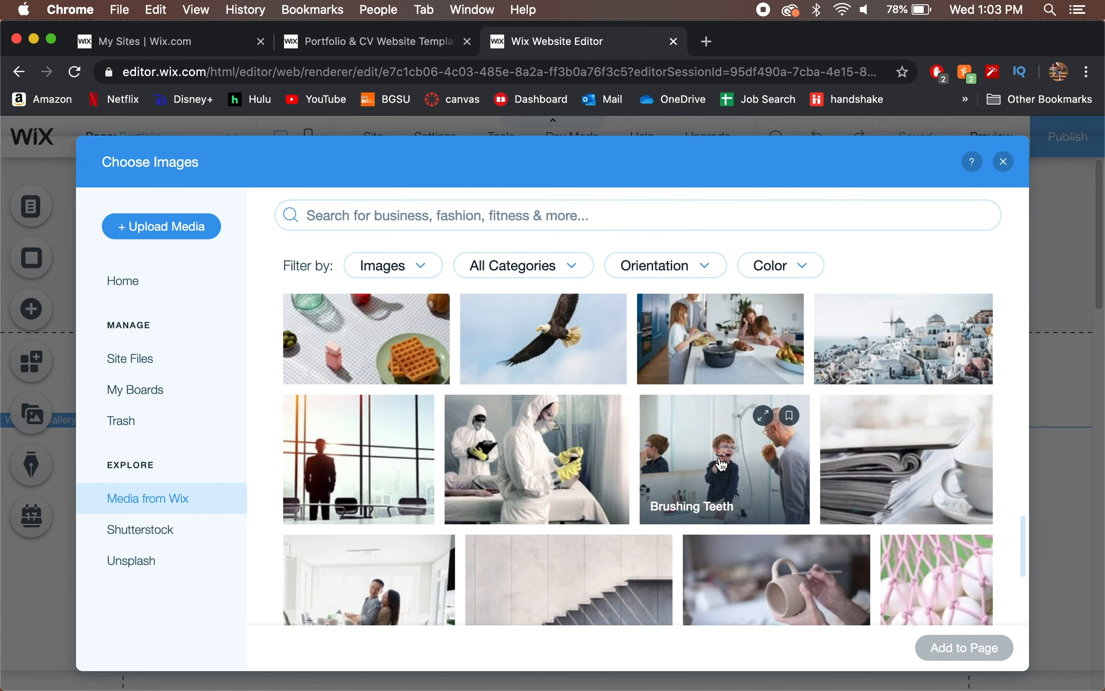
pyautogui.scroll(-5, 721, 464)
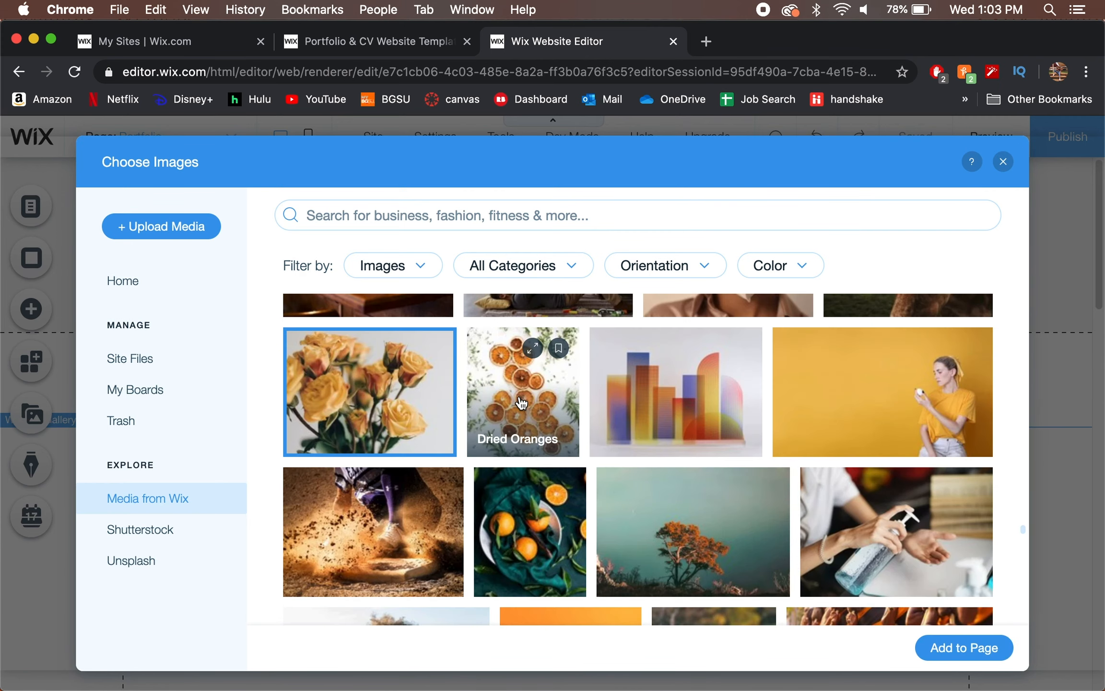
pyautogui.click(521, 403)
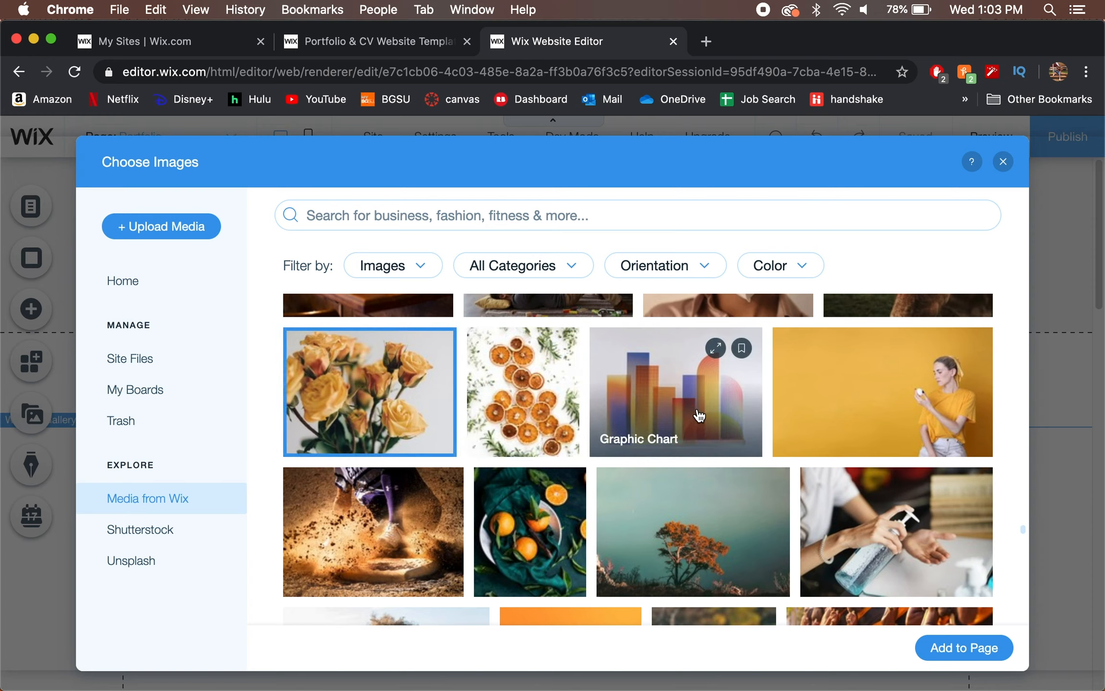
pyautogui.click(699, 416)
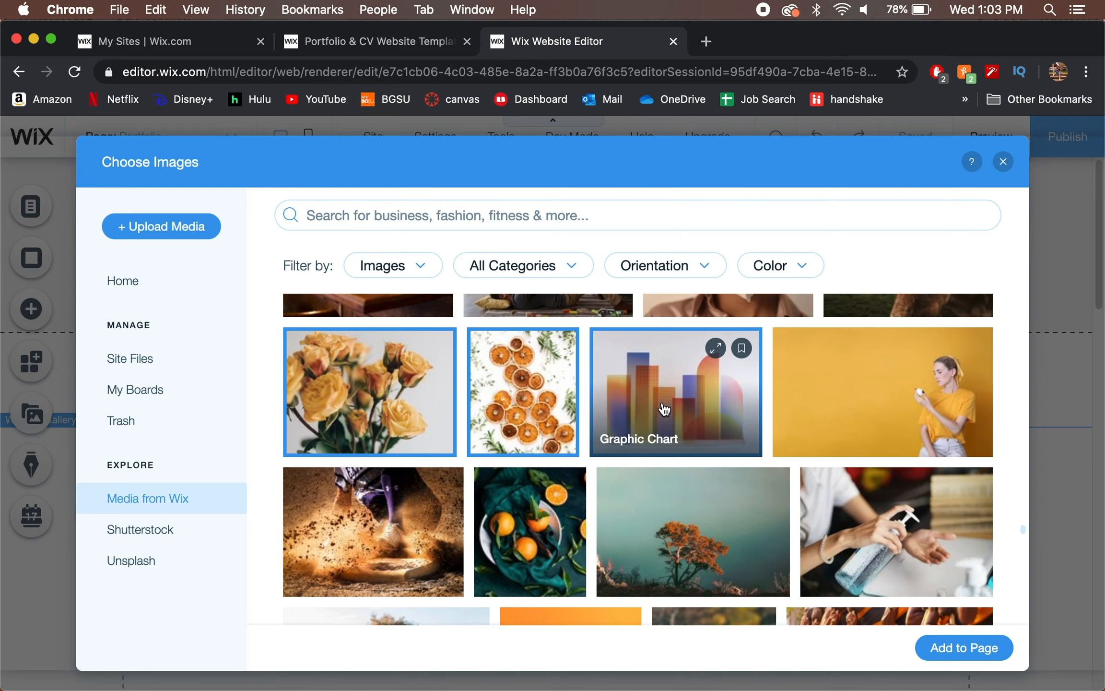
pyautogui.click(549, 518)
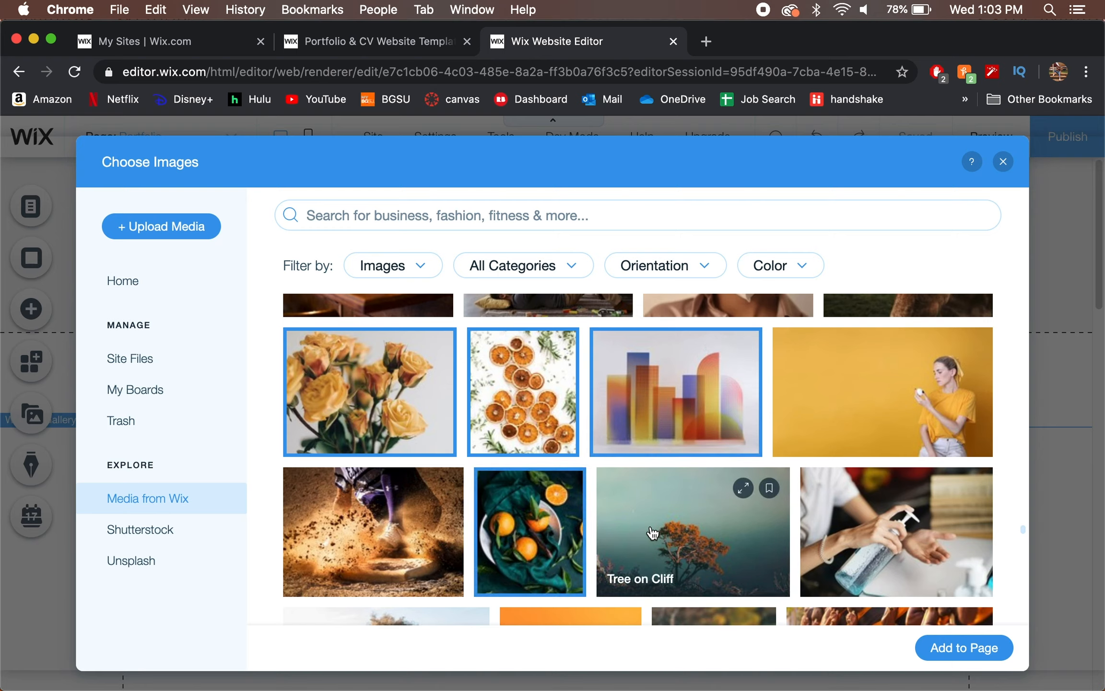
pyautogui.click(652, 532)
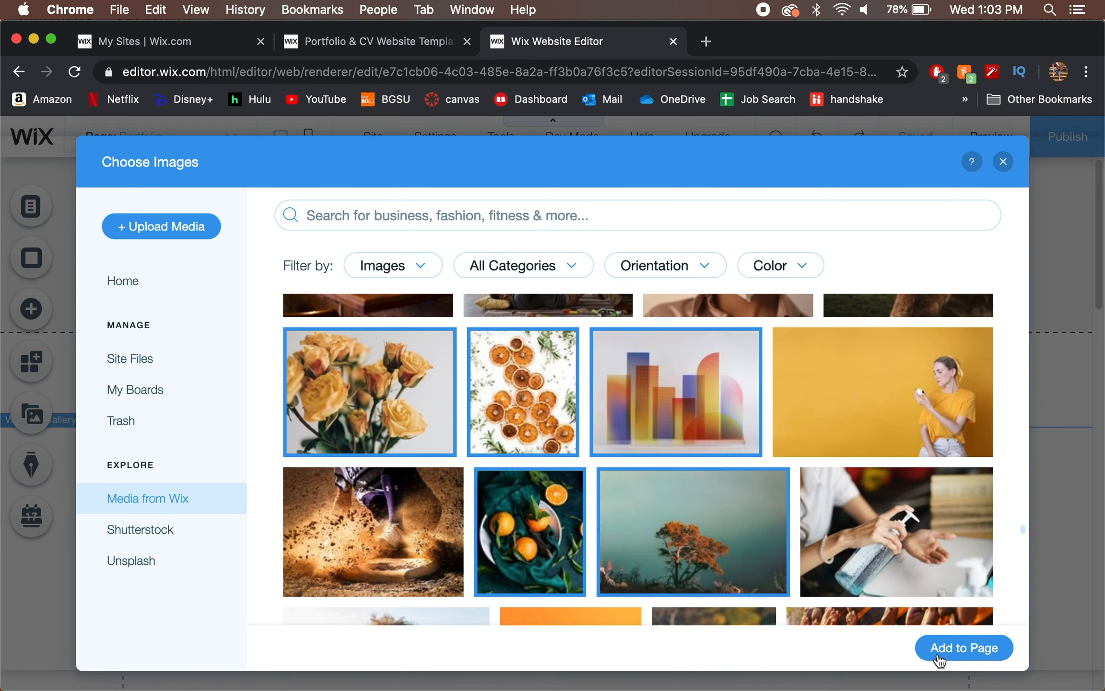
pyautogui.click(969, 657)
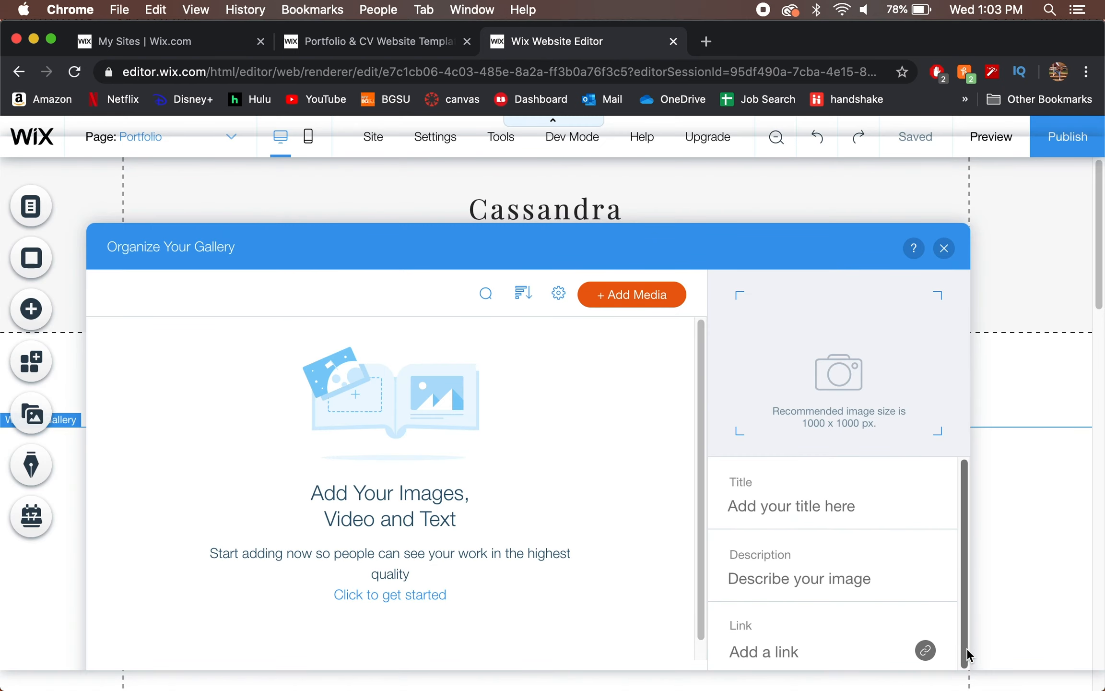
# - Reorder the gallery images to yellow roses, bowl of oranges, dried oranges, tree on cliff and graphic chart
pyautogui.moveTo(425, 367); pyautogui.dragTo(277, 379)
pyautogui.moveTo(494, 407); pyautogui.dragTo(254, 385)
pyautogui.moveTo(394, 377); pyautogui.dragTo(518, 378)
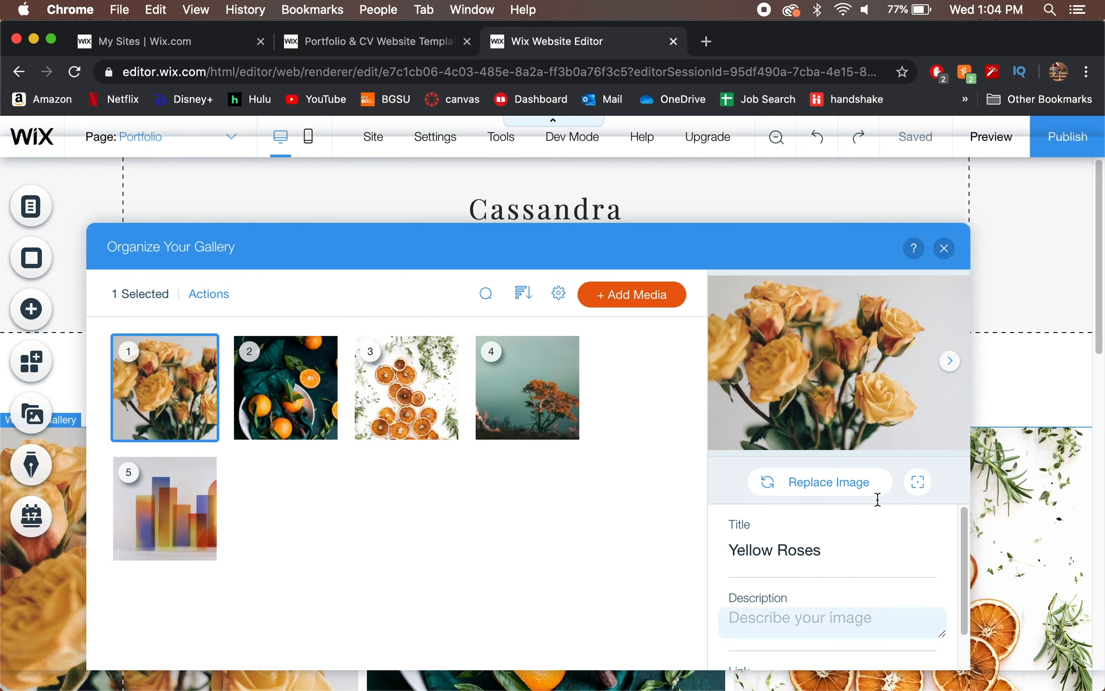
# - Examine the Yellow Roses image's title, description and link options, and close the gallery organizer
pyautogui.scroll(-2, 898, 534)
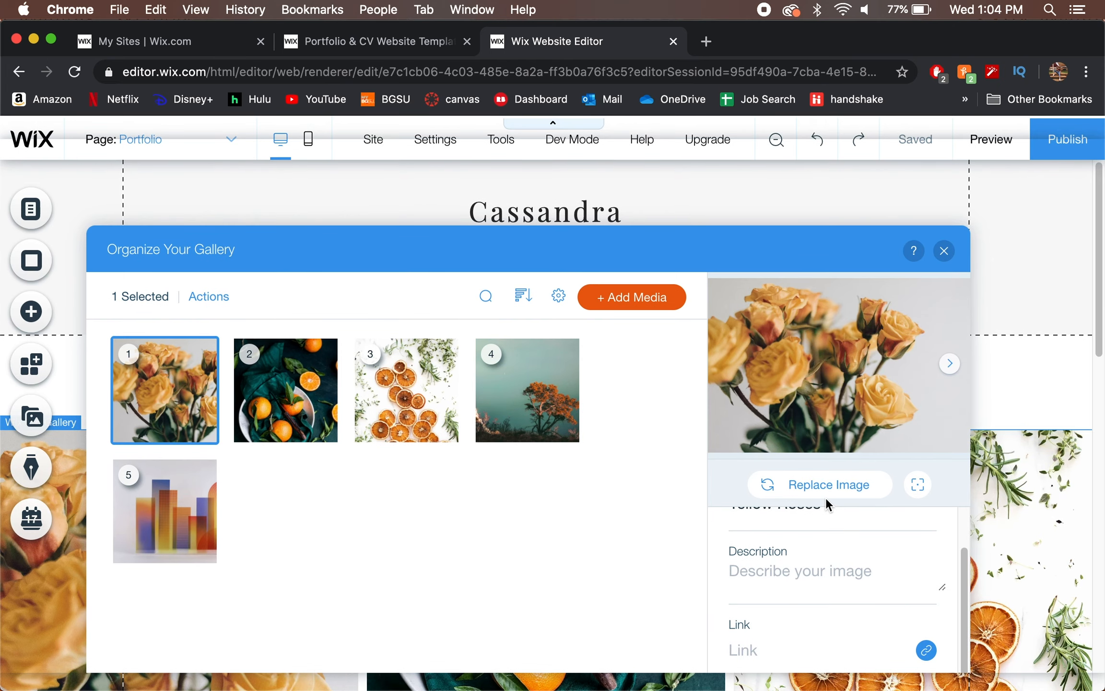
pyautogui.scroll(1, 817, 519)
pyautogui.scroll(-1, 797, 638)
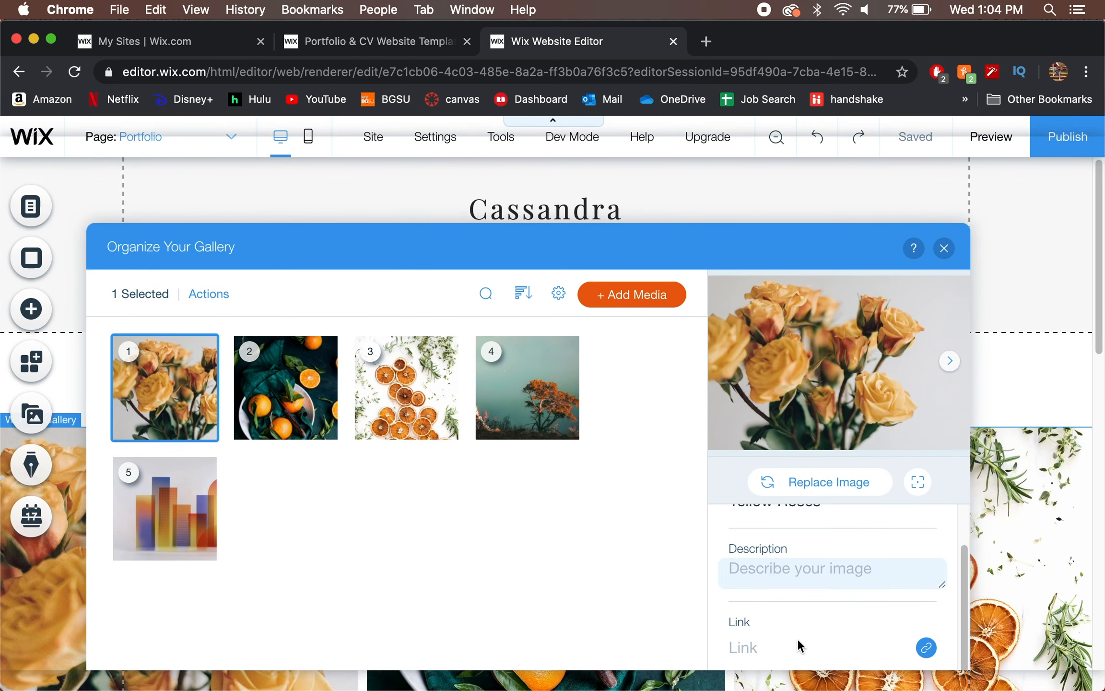
pyautogui.scroll(1, 799, 640)
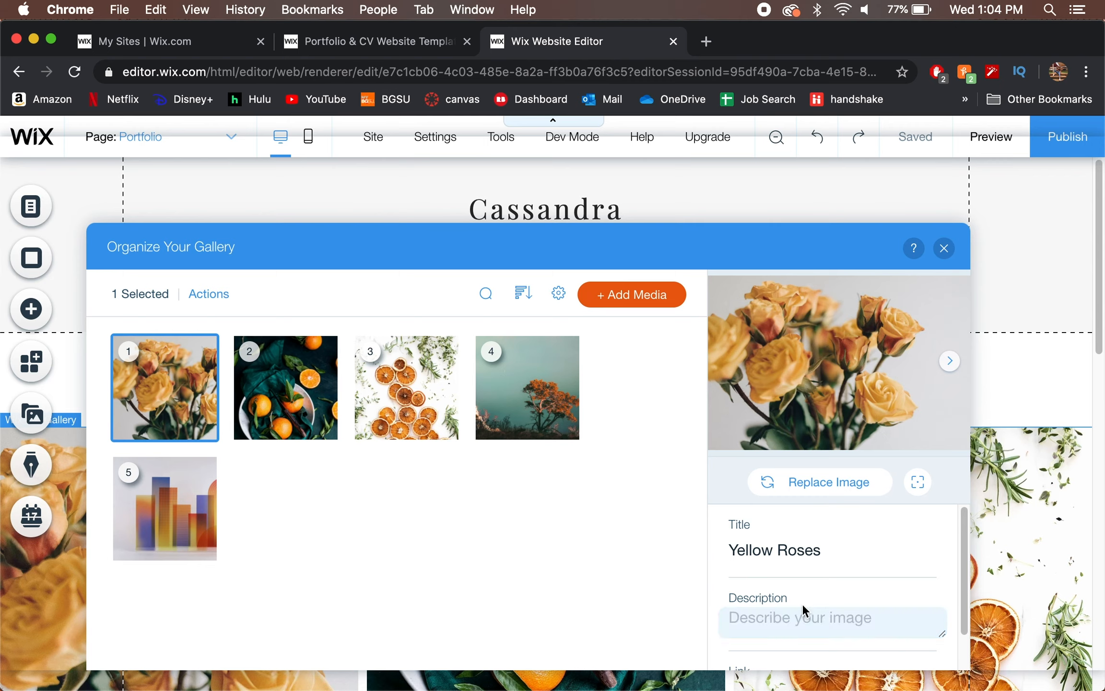
pyautogui.scroll(-1, 802, 606)
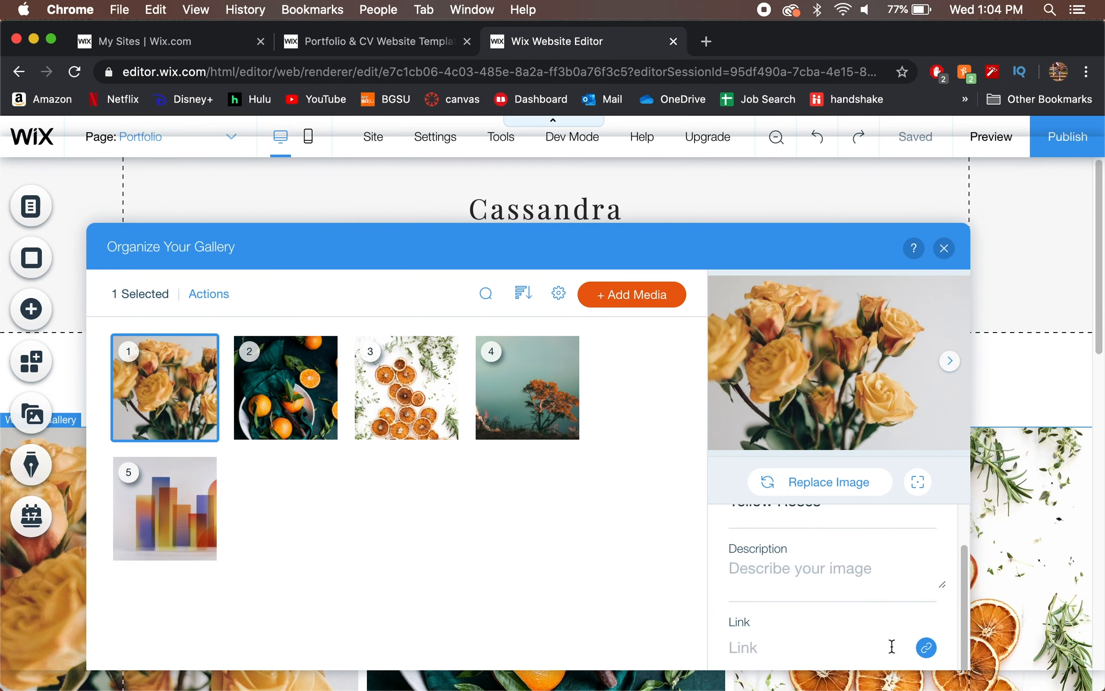
pyautogui.click(858, 650)
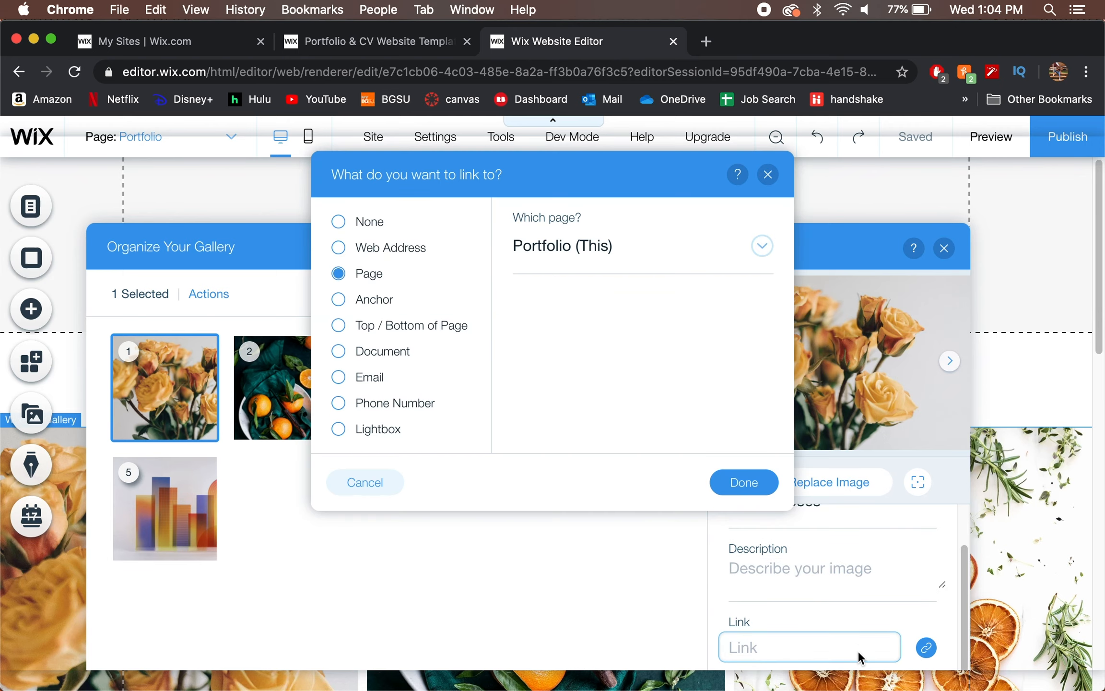
pyautogui.click(768, 175)
pyautogui.click(945, 248)
pyautogui.click(837, 348)
# - Examine the rearranged gallery, the footer's social icon link settings and its copyright text
pyautogui.scroll(-6, 787, 408)
pyautogui.scroll(-10, 787, 413)
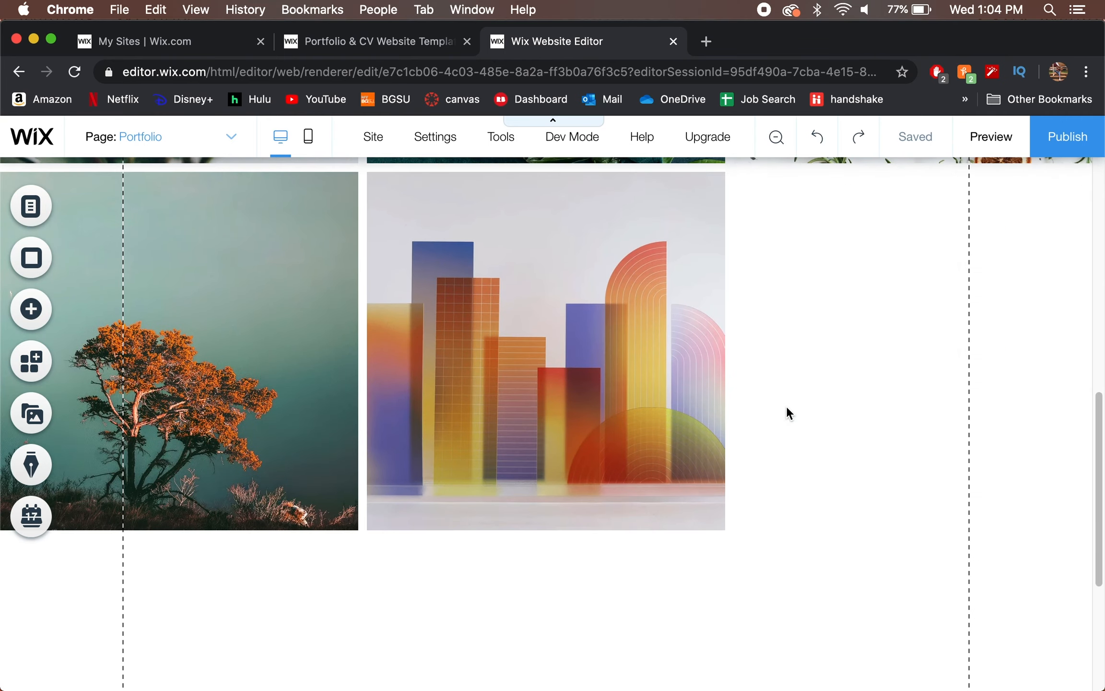
pyautogui.scroll(4, 787, 412)
pyautogui.scroll(-4, 787, 407)
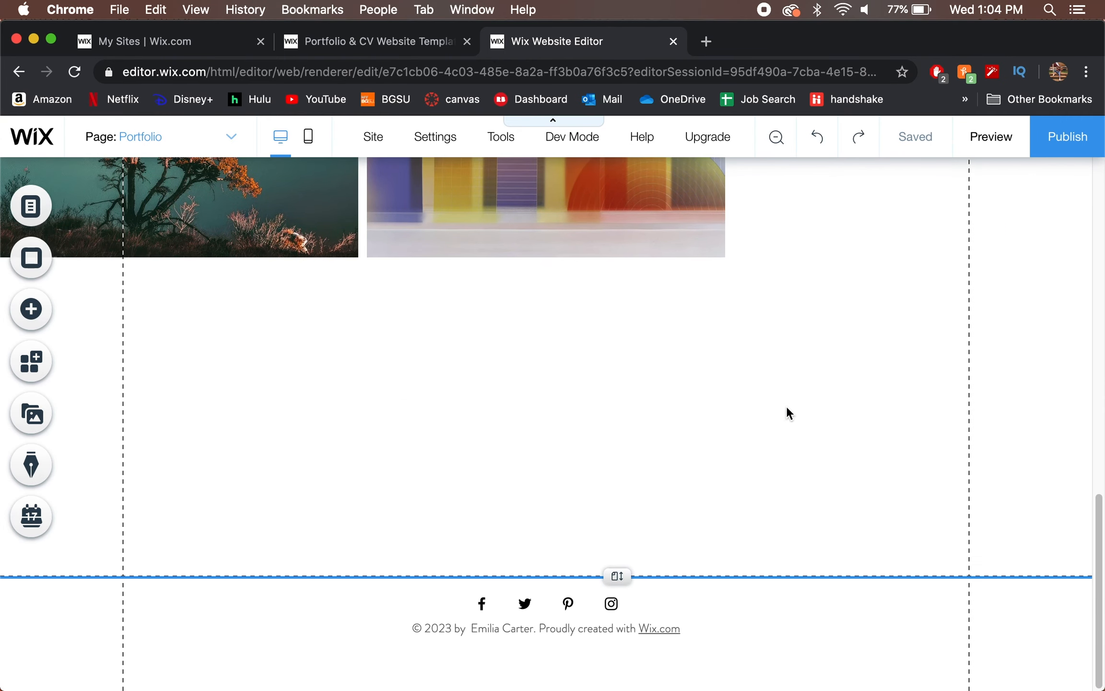
pyautogui.click(540, 609)
pyautogui.click(562, 564)
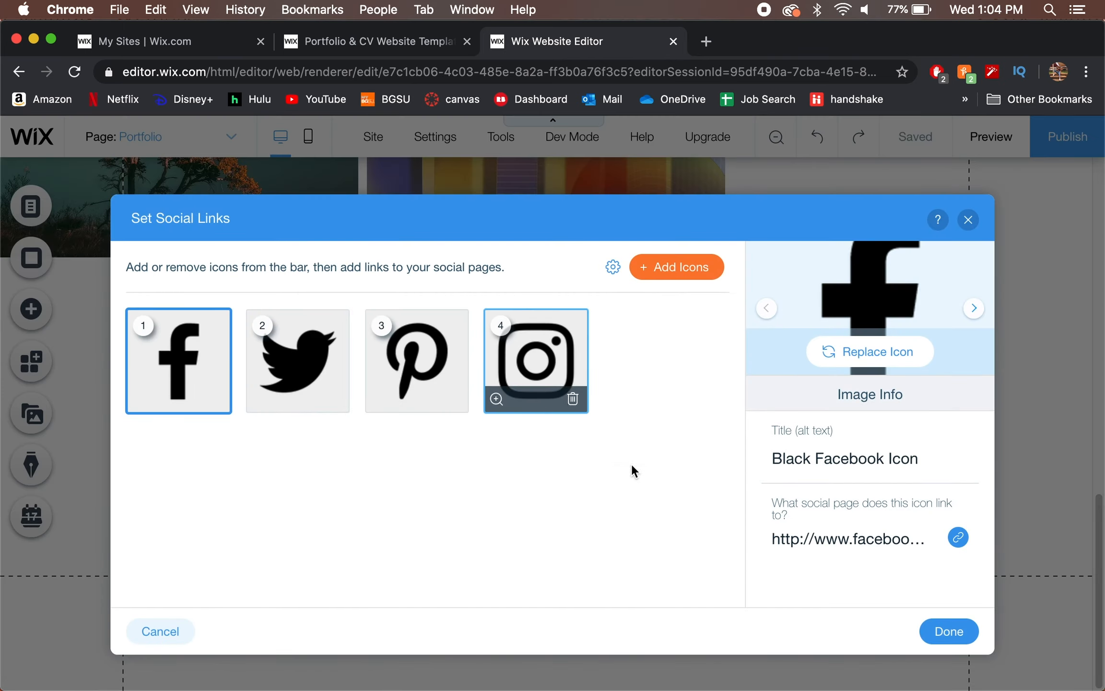
pyautogui.click(949, 631)
pyautogui.click(637, 632)
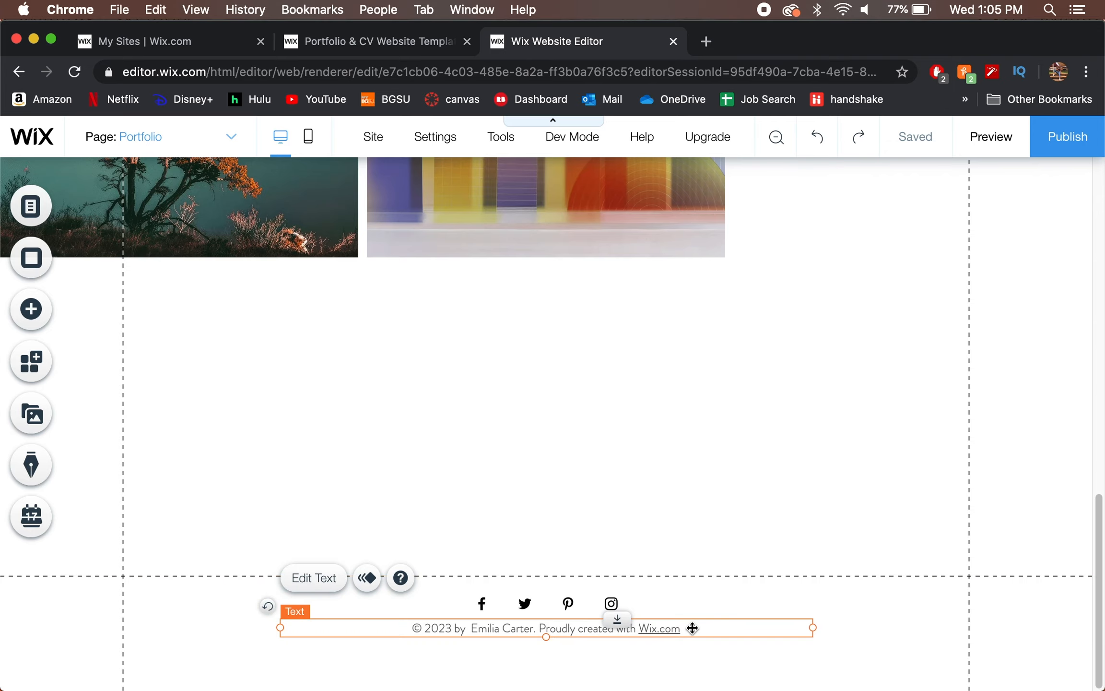
pyautogui.click(744, 557)
# - Add a Heading 3 themed text element in the empty area between the gallery and the footer
pyautogui.scroll(15, 744, 556)
pyautogui.scroll(-15, 744, 555)
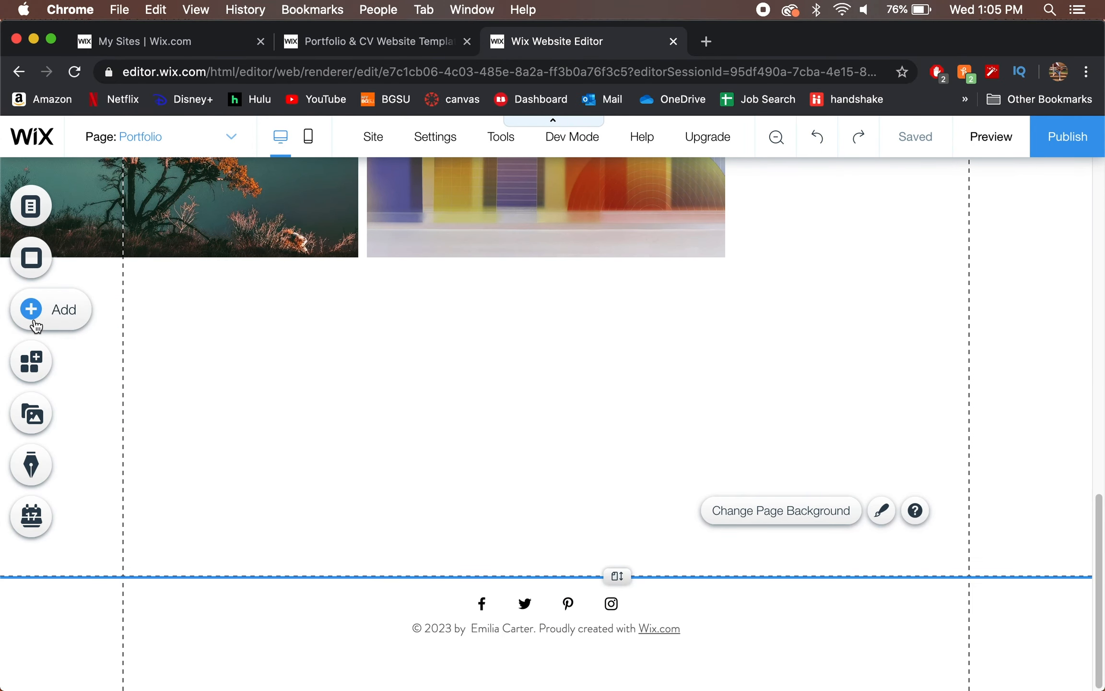
pyautogui.click(36, 326)
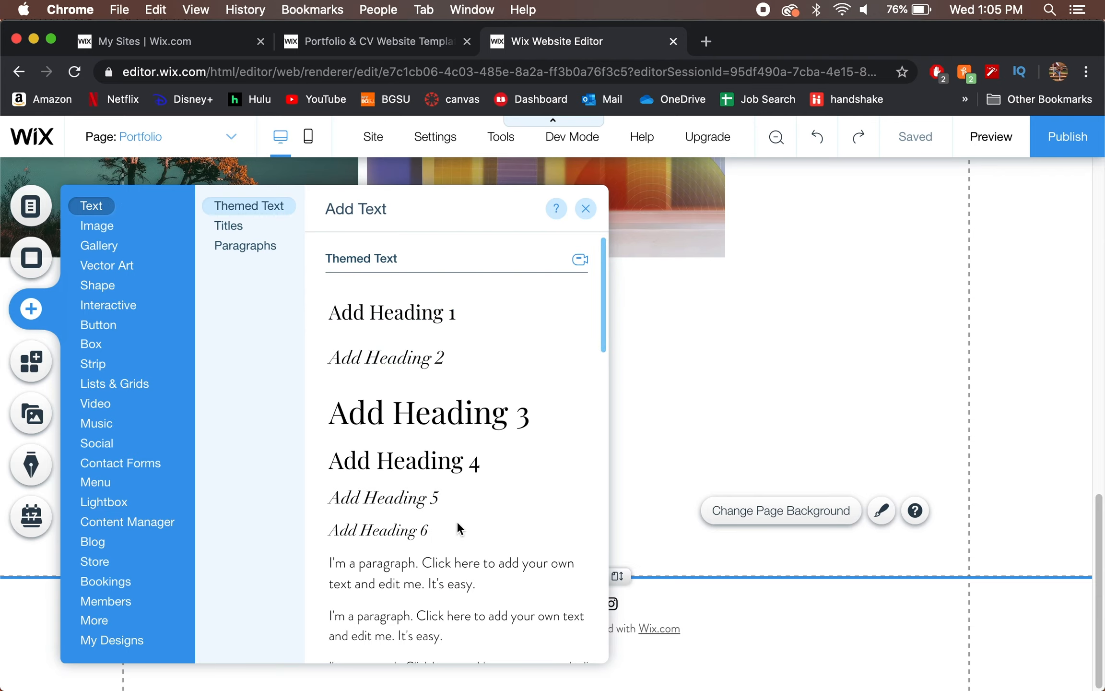
pyautogui.scroll(-1, 466, 528)
pyautogui.scroll(-3, 467, 528)
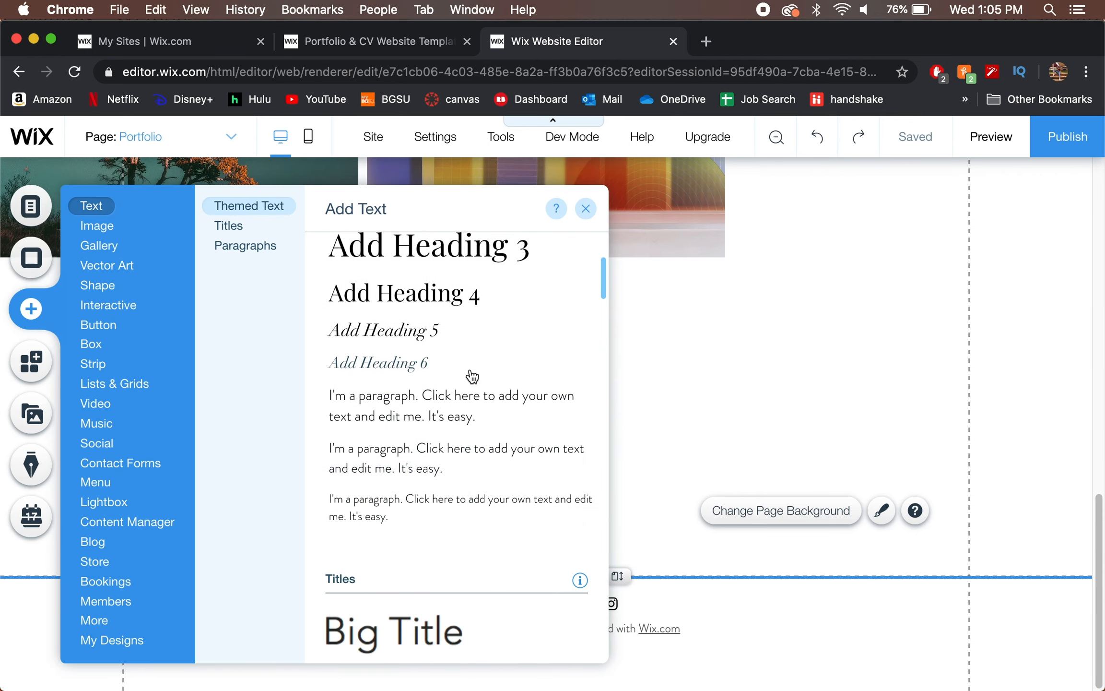
pyautogui.scroll(4, 526, 438)
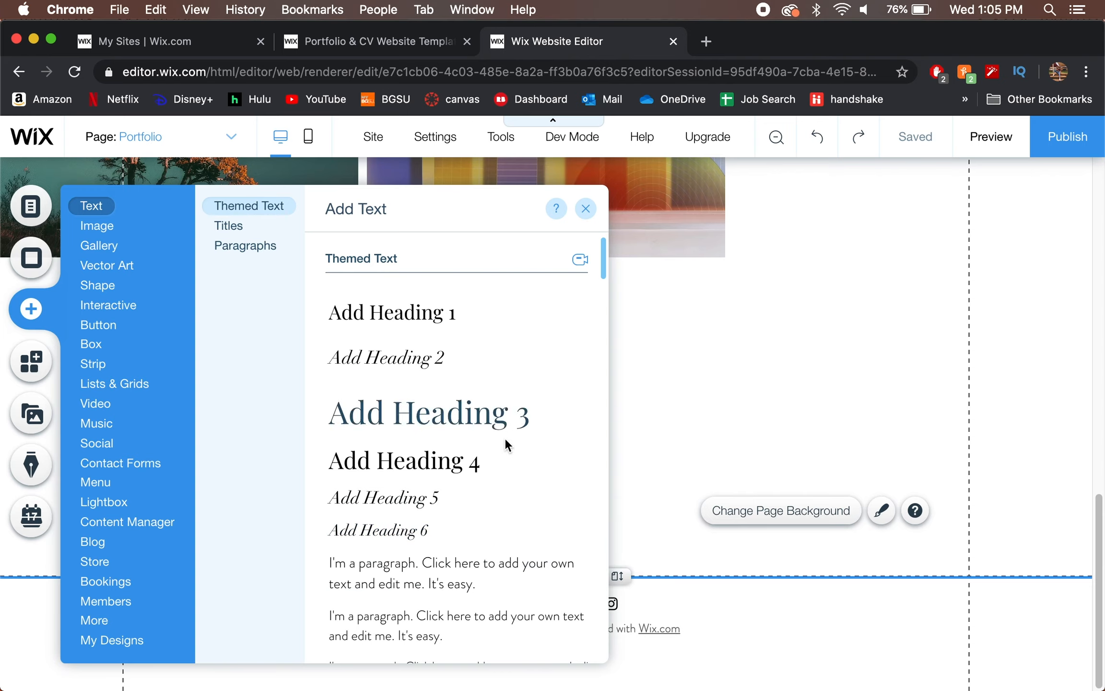
pyautogui.moveTo(469, 425); pyautogui.dragTo(596, 393)
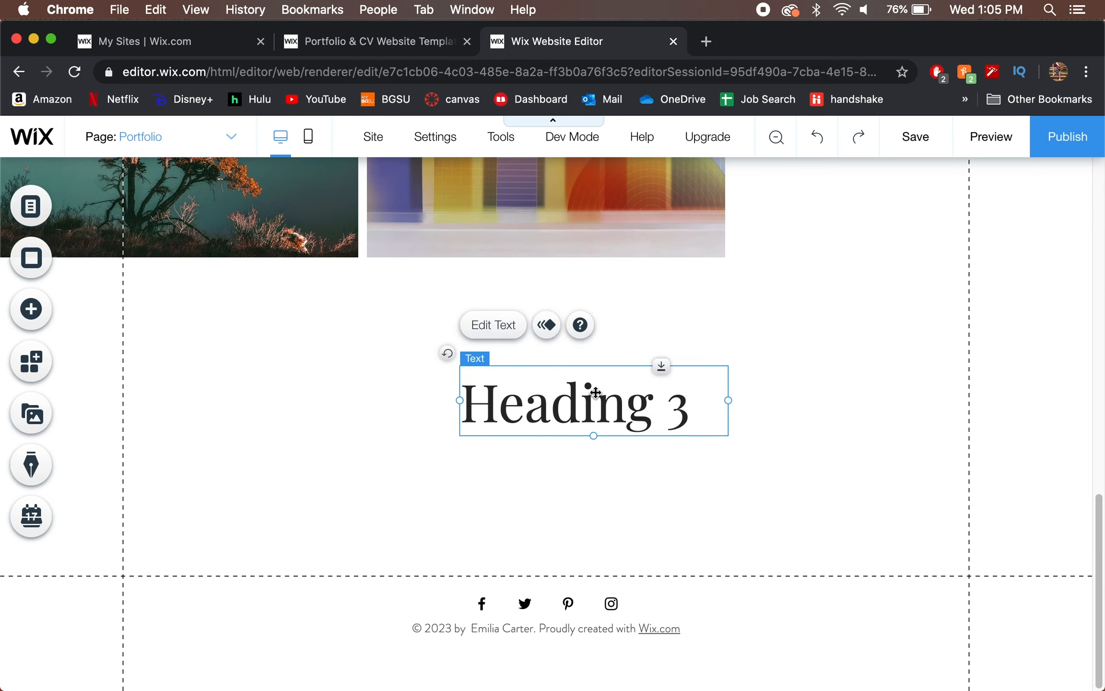
# - Change the font of the Heading 3 text below the gallery from its serif typeface to a sans-serif one
pyautogui.click(499, 336)
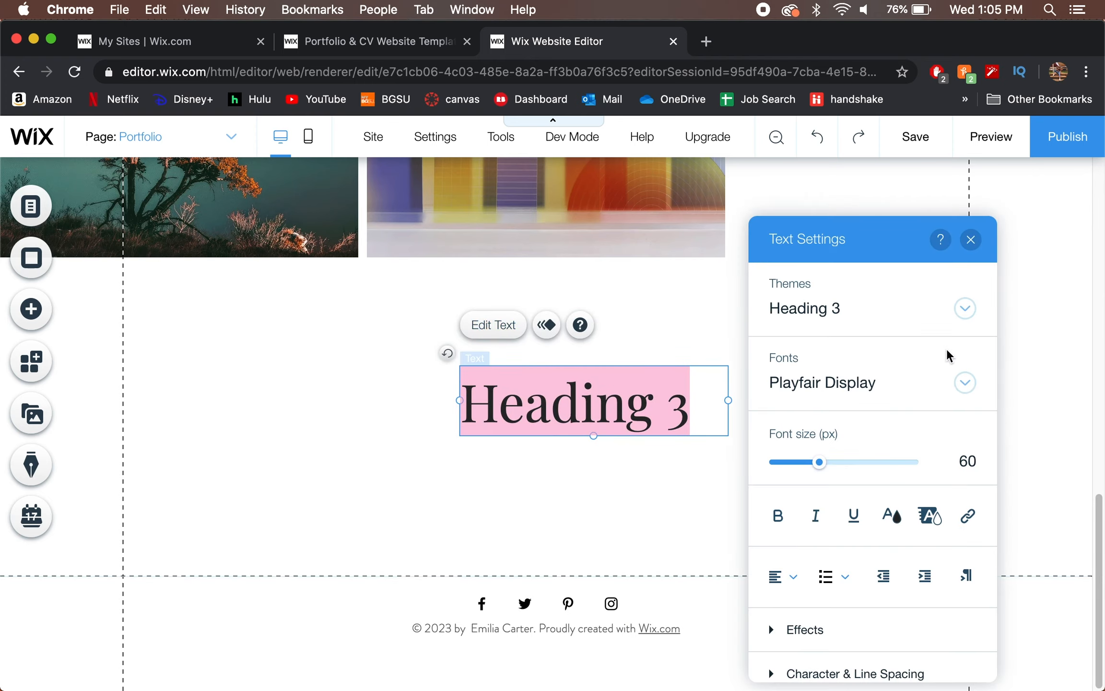
pyautogui.click(965, 383)
pyautogui.click(861, 539)
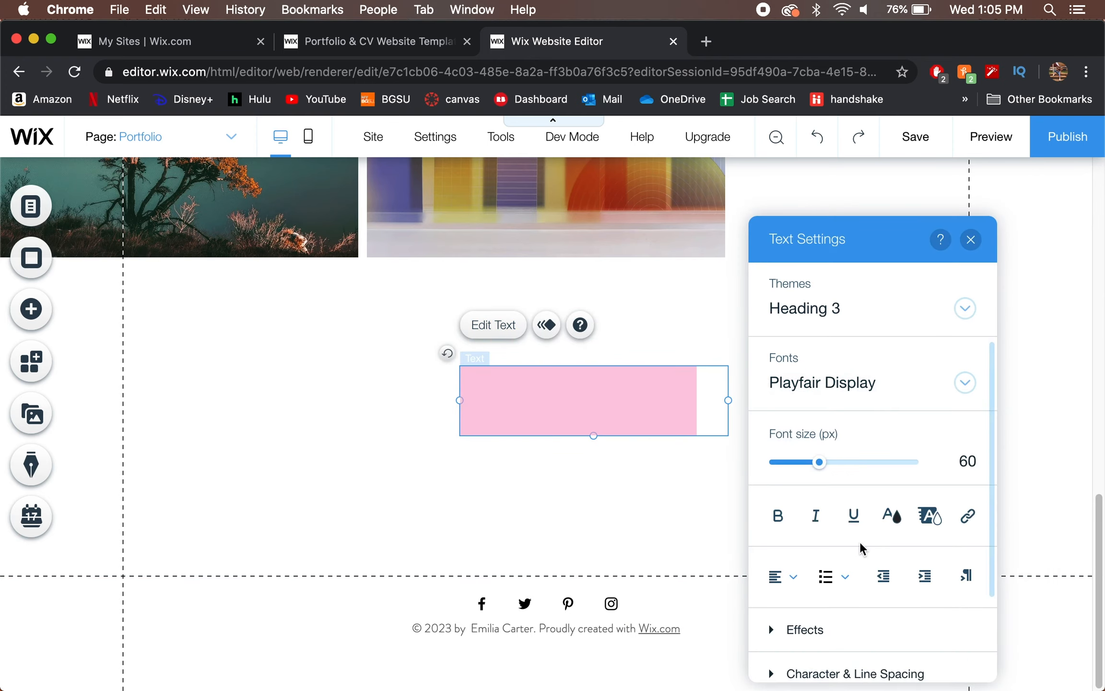
pyautogui.click(599, 508)
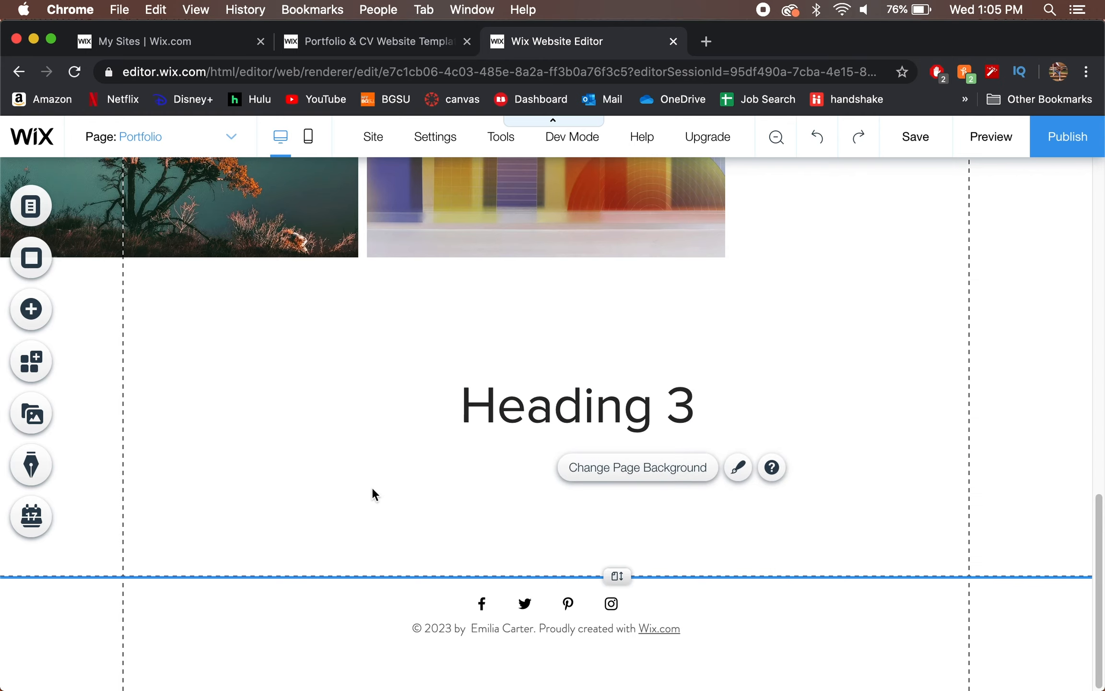
# - Browse the title and paragraph styles available for adding text to the page
pyautogui.click(31, 308)
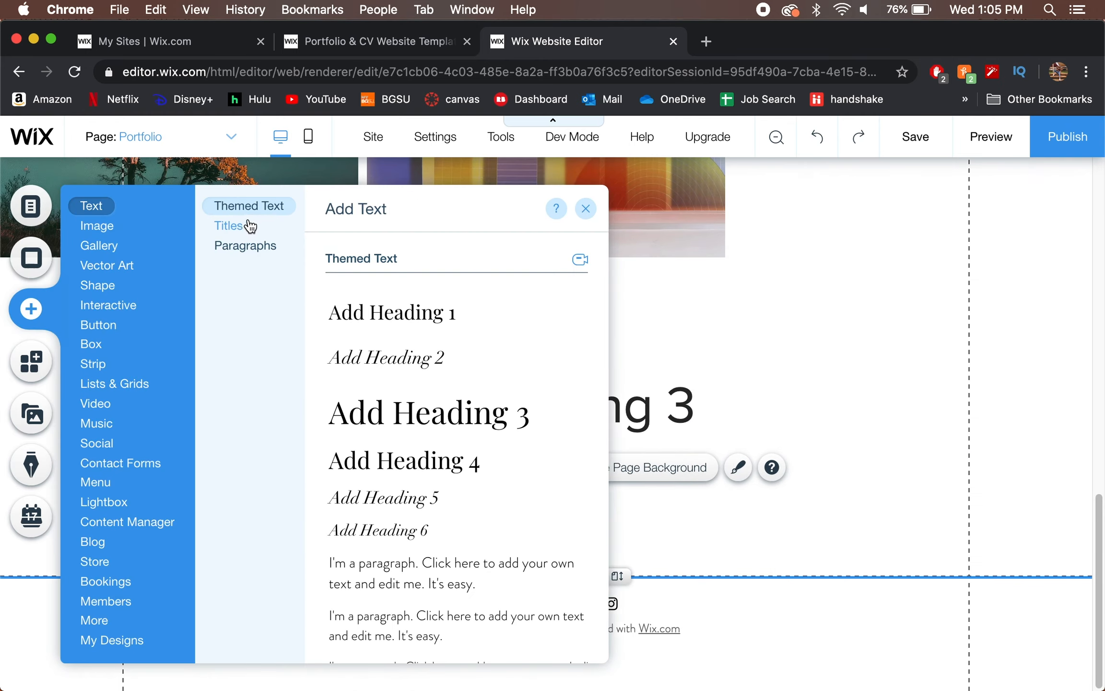
pyautogui.click(235, 225)
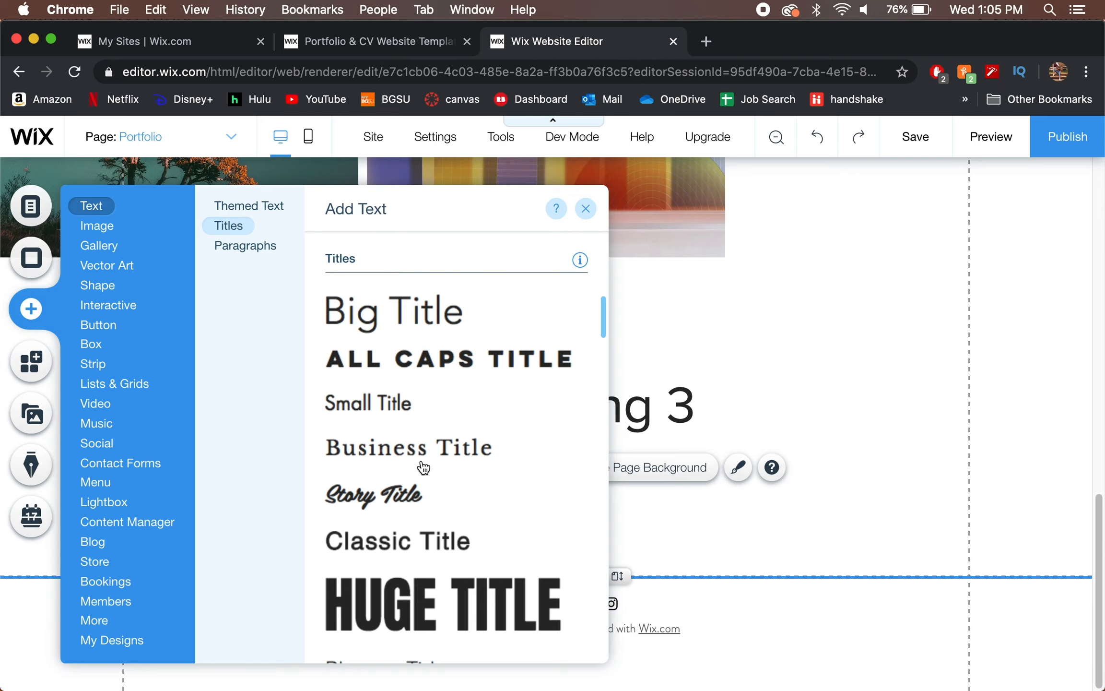
pyautogui.scroll(-10, 423, 468)
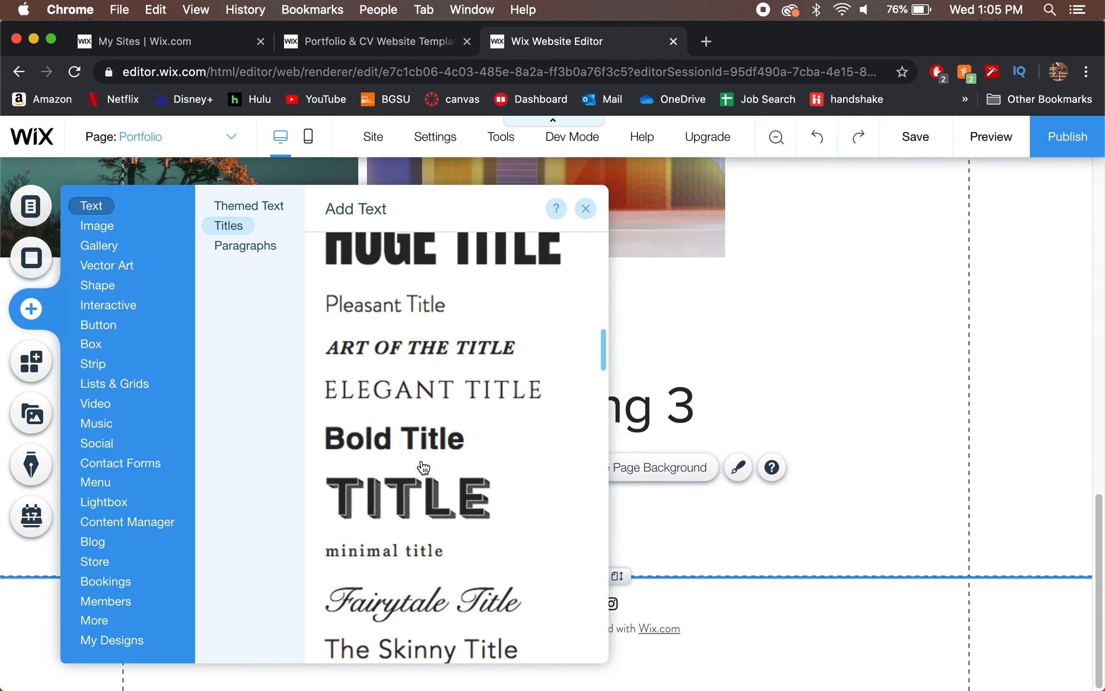
pyautogui.scroll(-10, 423, 468)
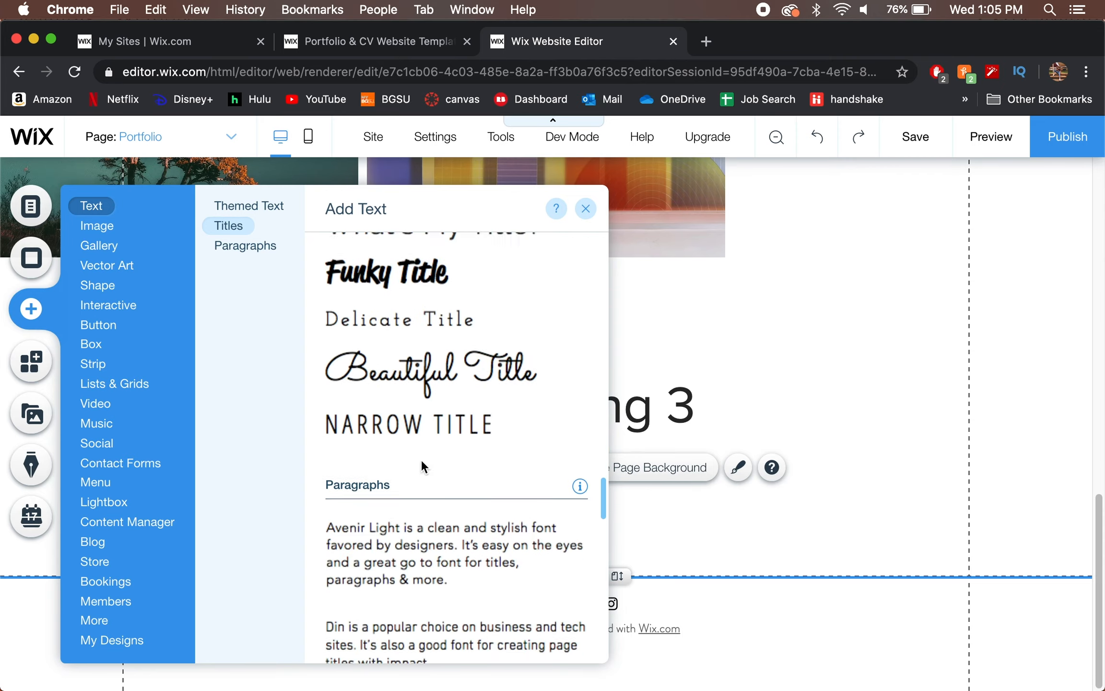
pyautogui.scroll(12, 424, 468)
pyautogui.scroll(10, 424, 468)
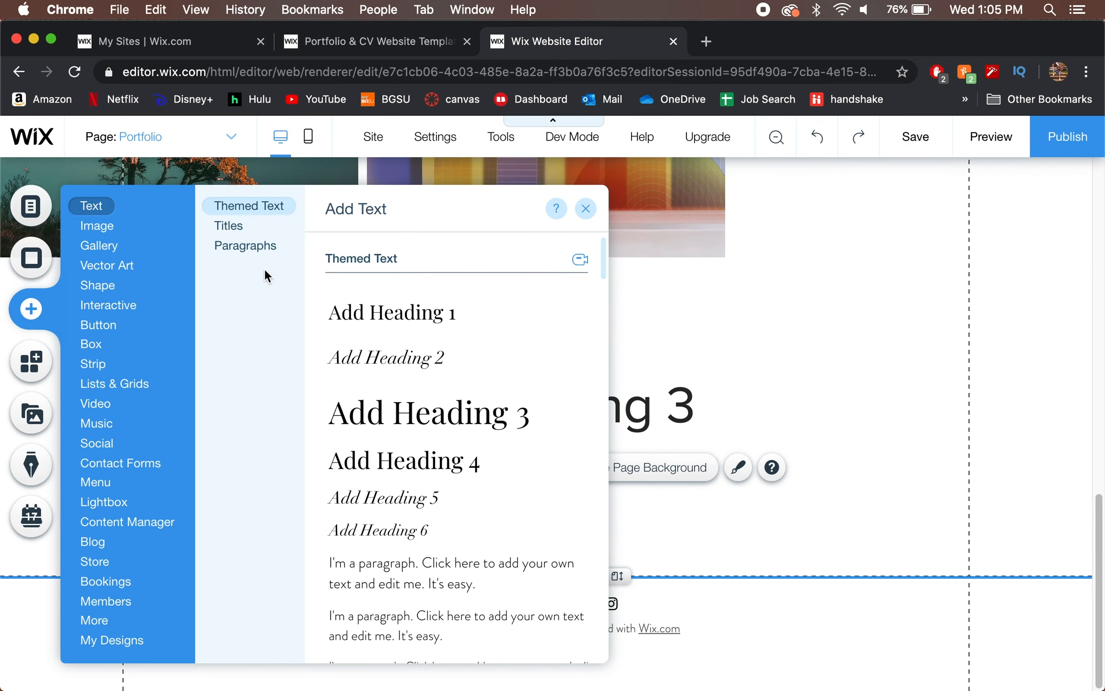
# - Browse the image collections, social image sources and related apps for adding an image, and open My Image Uploads to view the site files
pyautogui.click(107, 220)
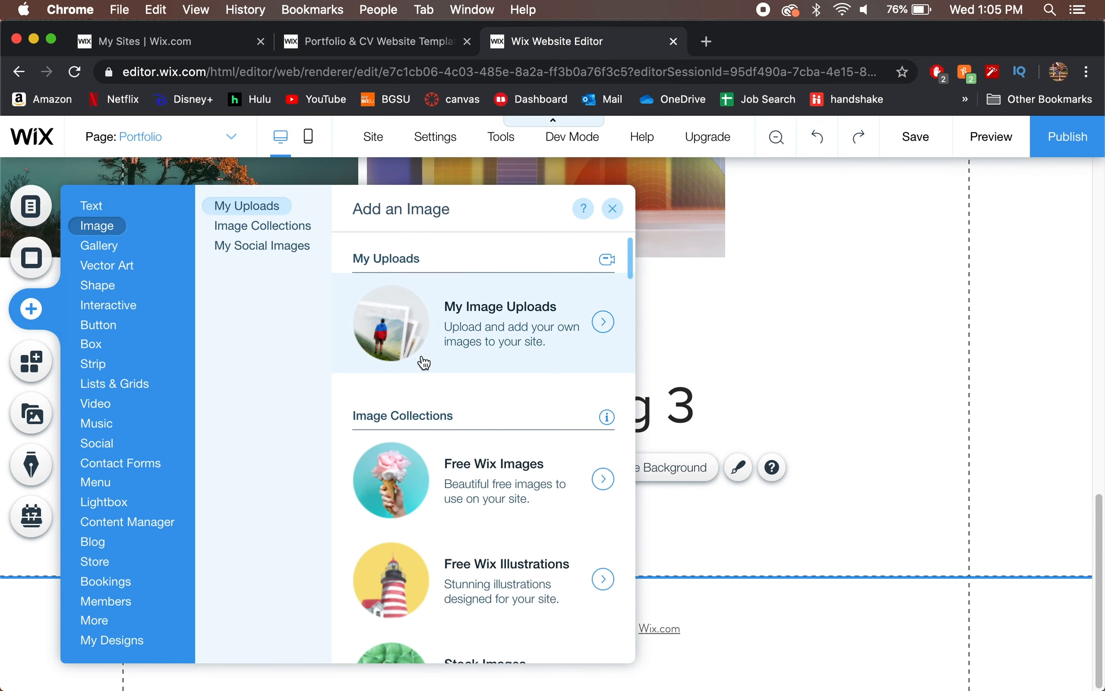
pyautogui.click(287, 229)
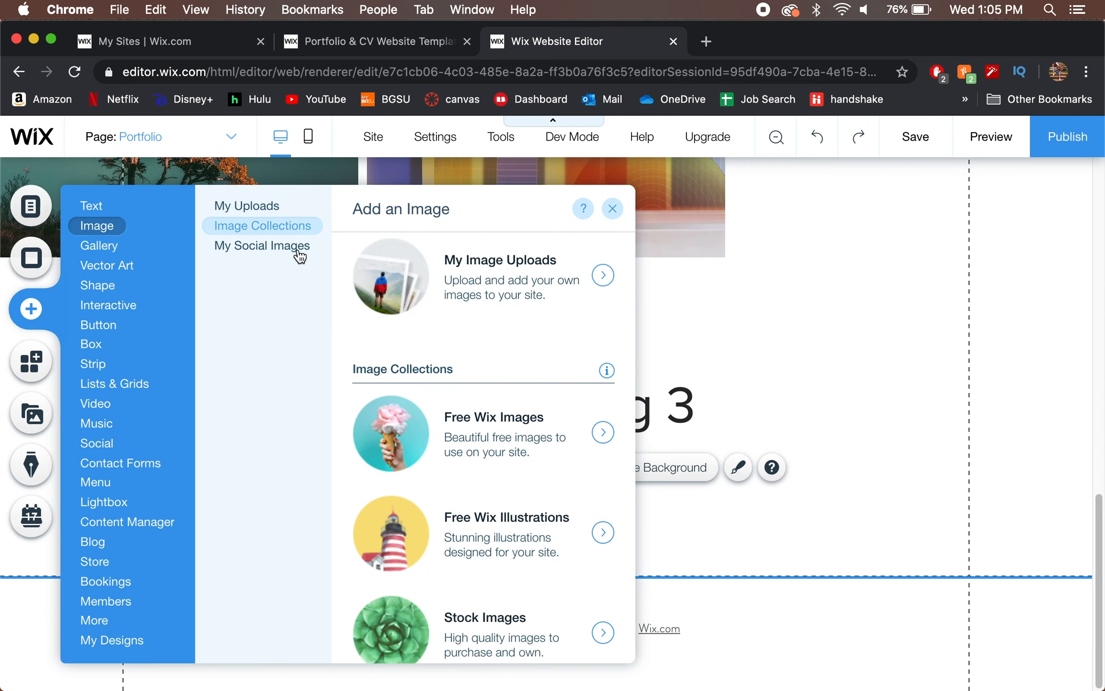
pyautogui.scroll(3, 503, 389)
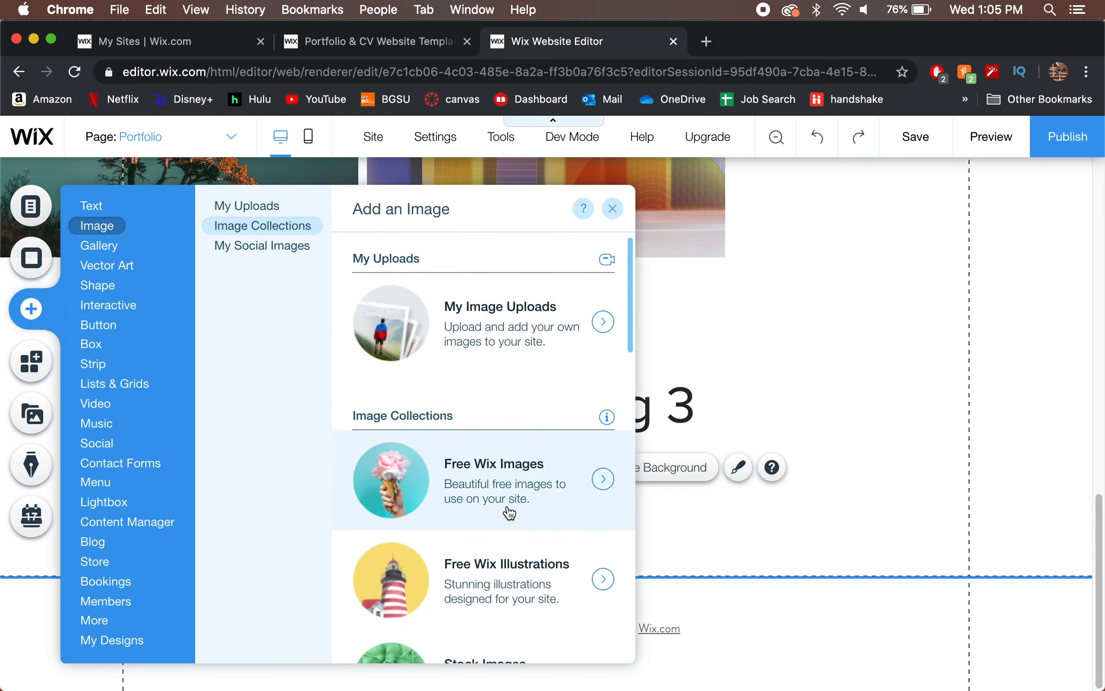
pyautogui.scroll(-3, 507, 504)
pyautogui.scroll(-5, 501, 471)
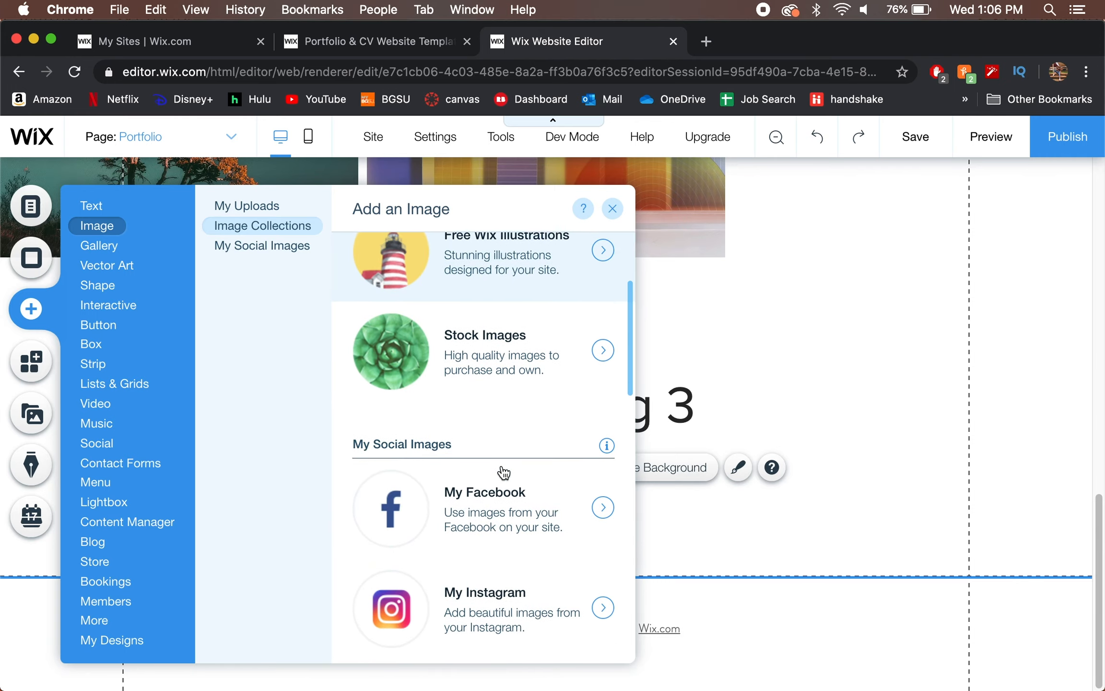
pyautogui.scroll(2, 504, 474)
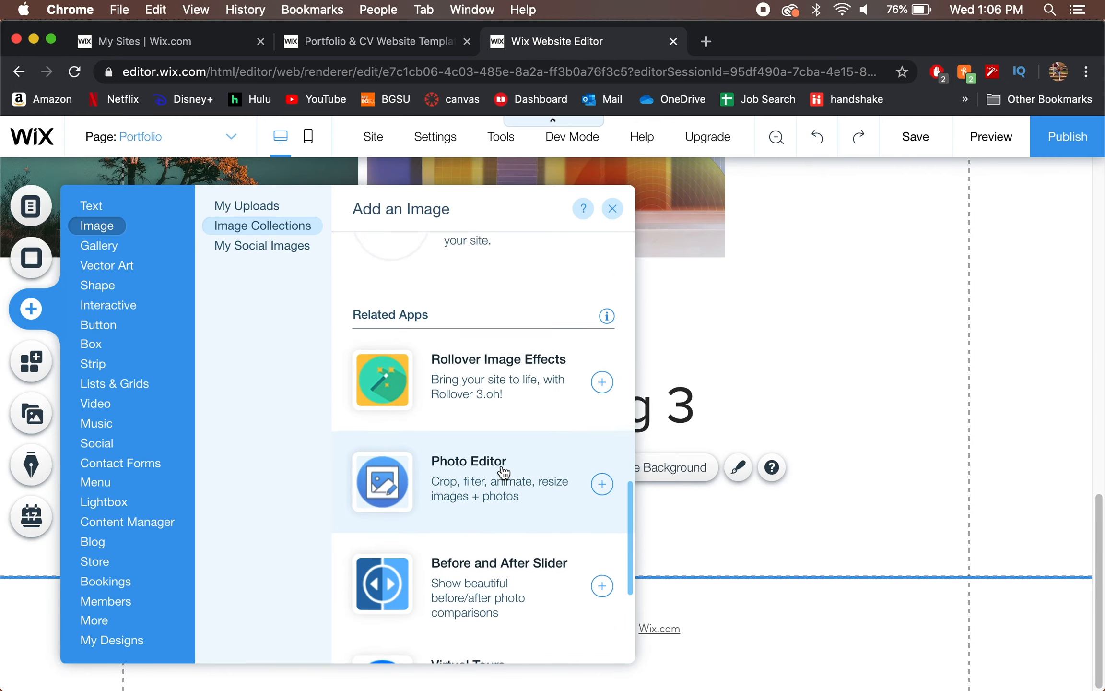
pyautogui.scroll(-5, 504, 474)
pyautogui.scroll(4, 504, 473)
pyautogui.scroll(5, 504, 473)
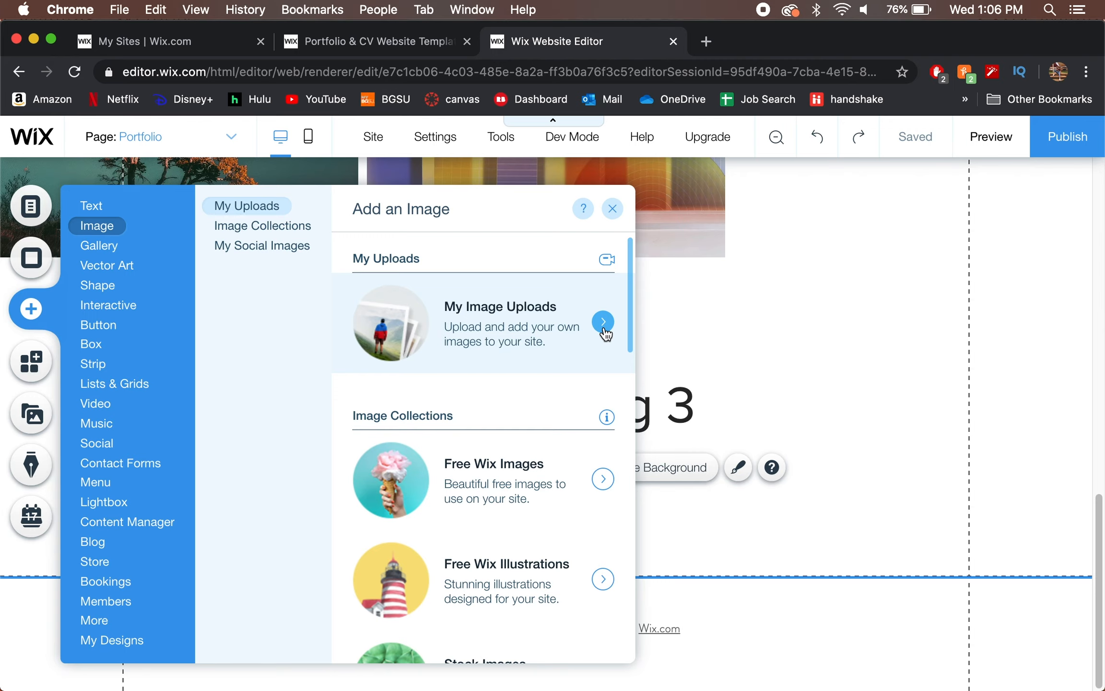
pyautogui.click(604, 322)
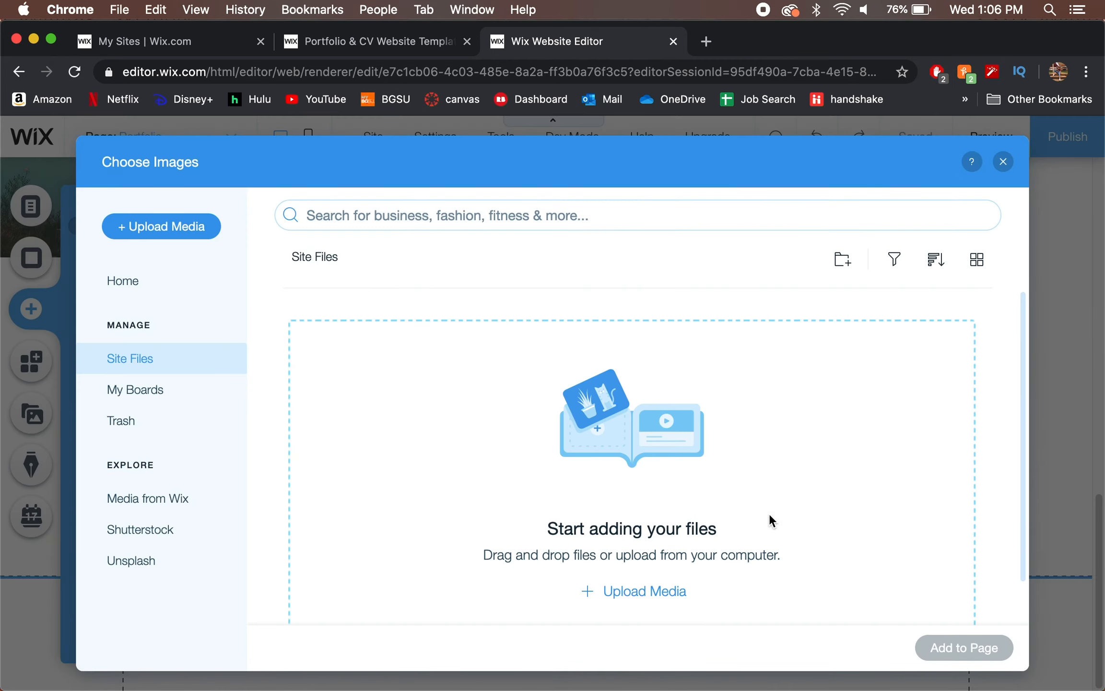
pyautogui.scroll(-1, 770, 513)
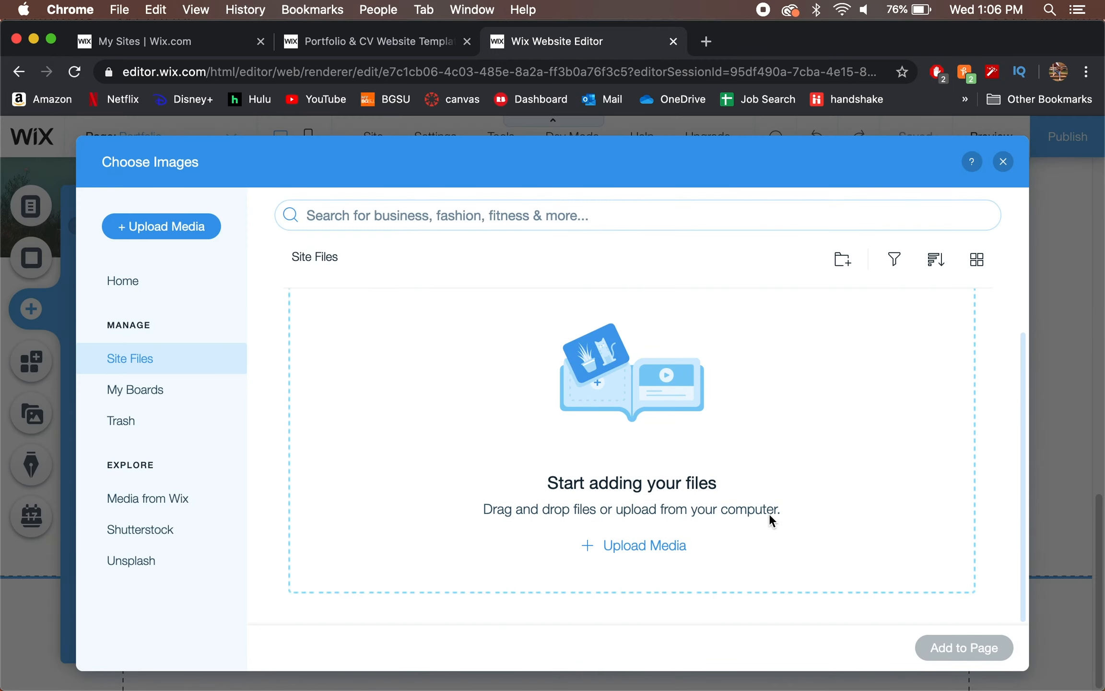